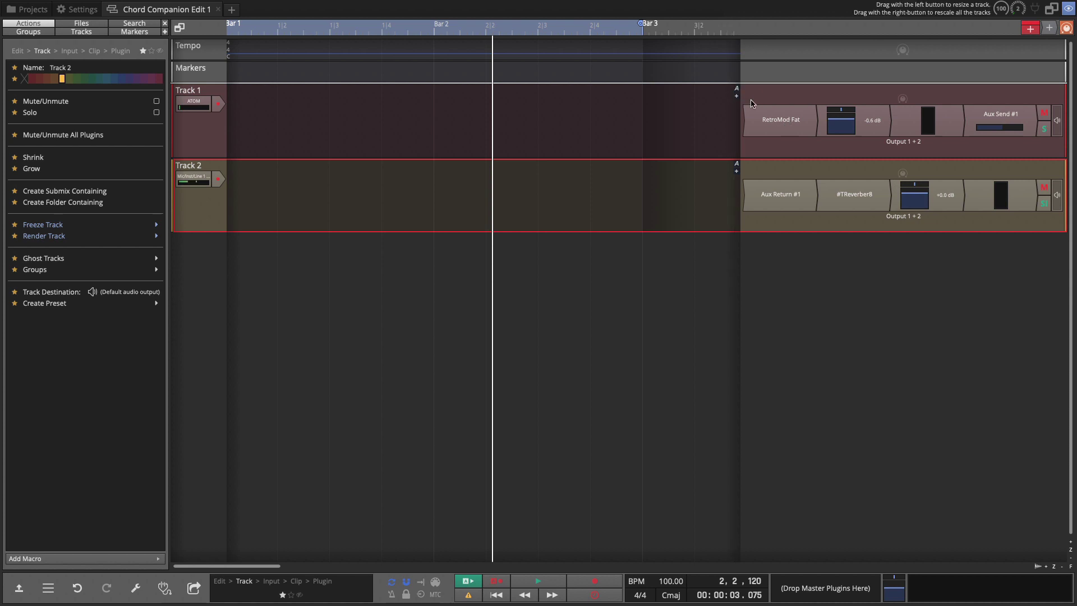
Step: Insert Chord Companion, found by searching 'chor', at the start of Track 1's chain, before RetroMod Fat
{"action": "left_click", "coordinate": [1046, 30]}
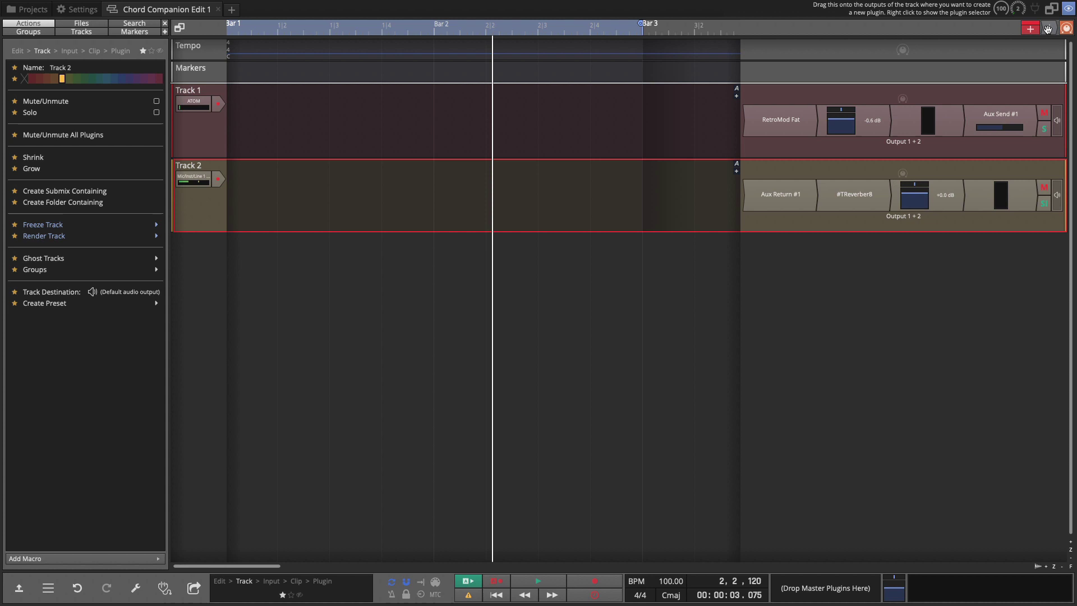
{"action": "right_click", "coordinate": [1047, 29]}
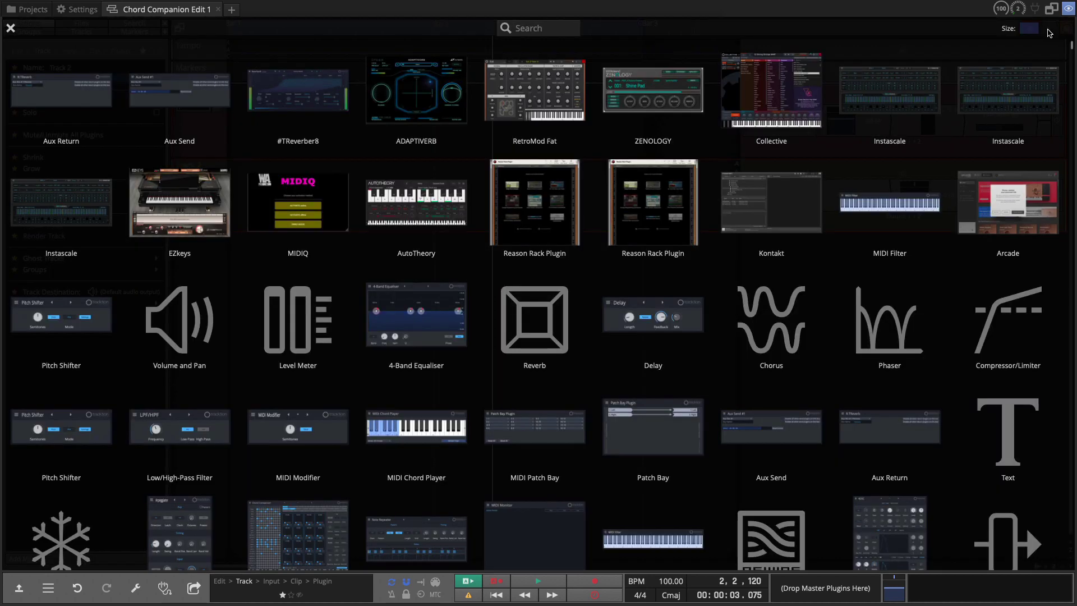
{"action": "type", "text": "chor"}
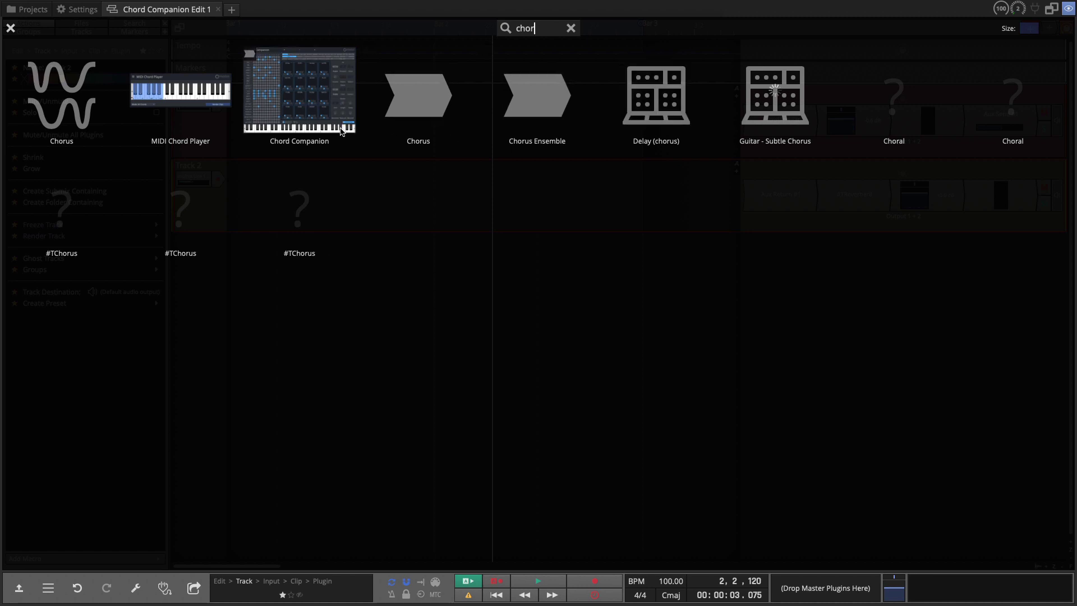
{"action": "left_click_drag", "start_coordinate": [336, 120], "coordinate": [748, 130]}
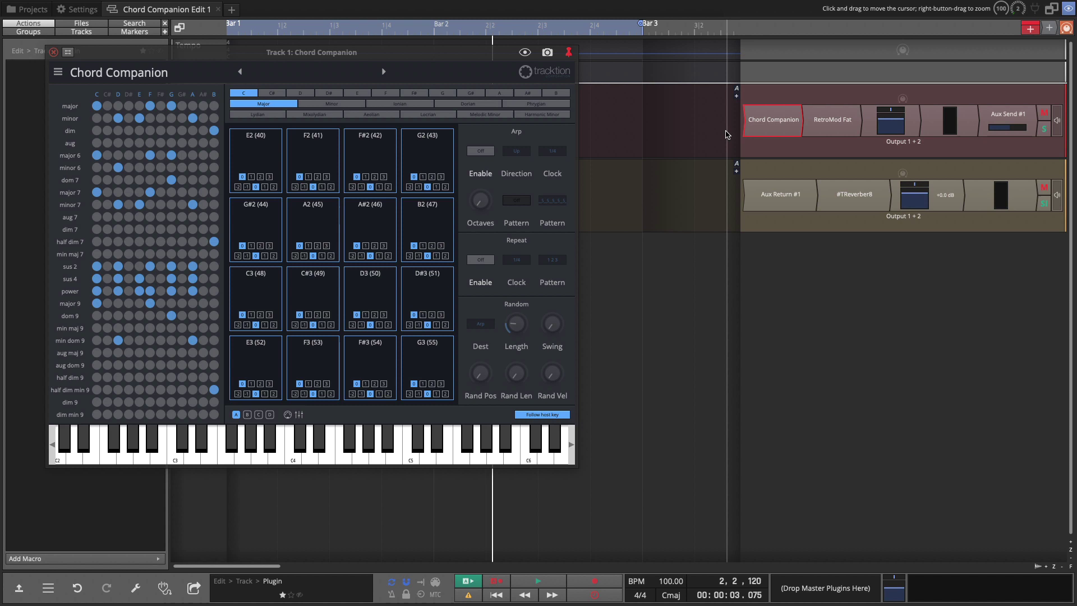
Step: Move the Chord Companion window to the screen centre, nudged slightly up and left
{"action": "left_click_drag", "start_coordinate": [116, 64], "coordinate": [332, 126]}
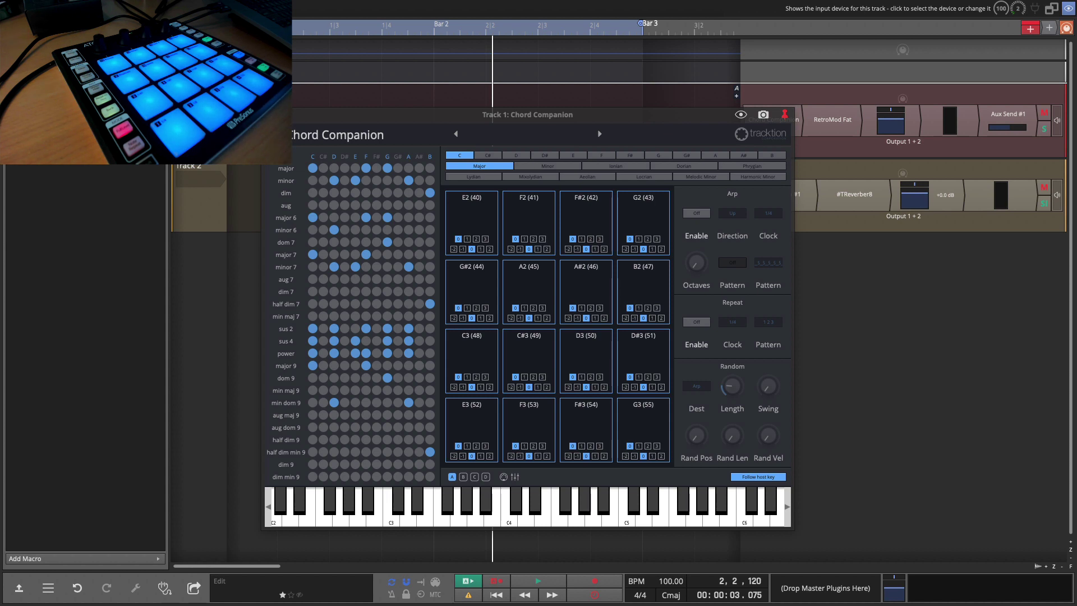
{"action": "left_click_drag", "start_coordinate": [334, 115], "coordinate": [320, 96]}
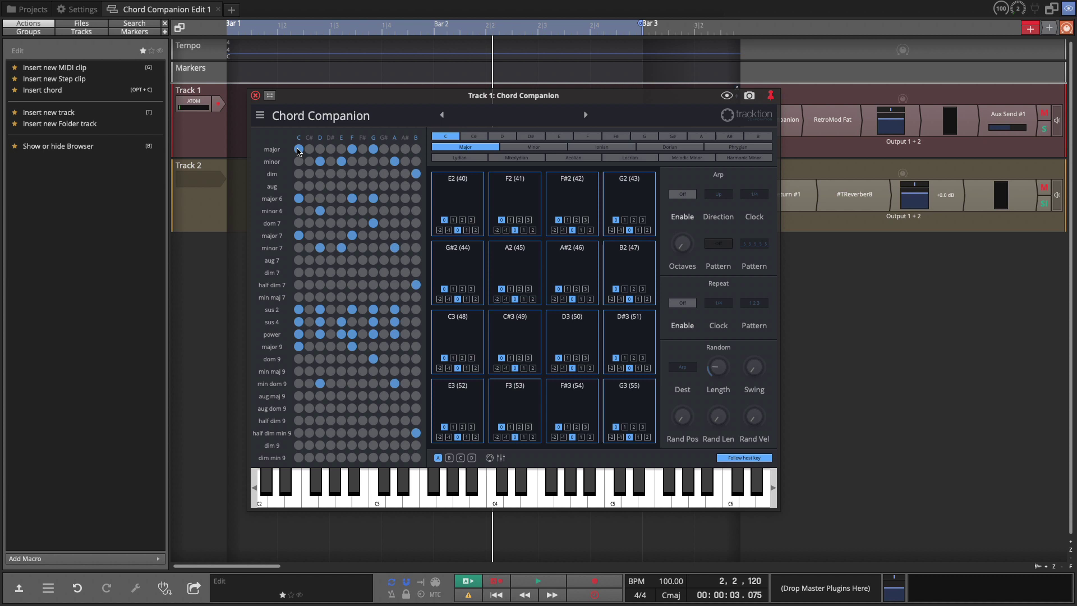
{"action": "left_click", "coordinate": [299, 150]}
{"action": "left_click", "coordinate": [841, 120]}
{"action": "double_click", "coordinate": [841, 121]}
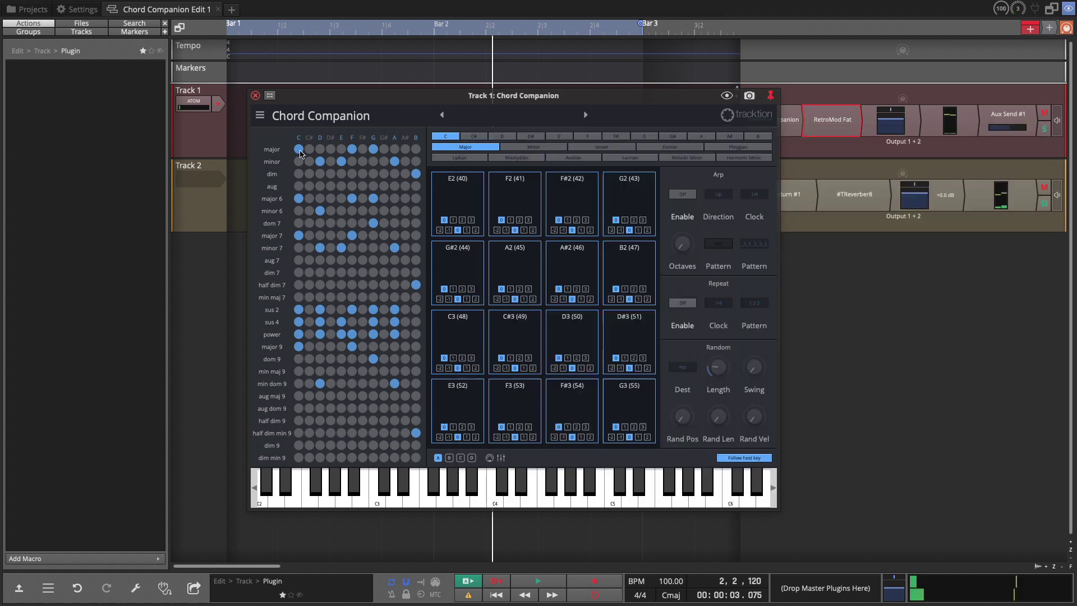
{"action": "left_click", "coordinate": [466, 131]}
{"action": "left_click", "coordinate": [318, 152]}
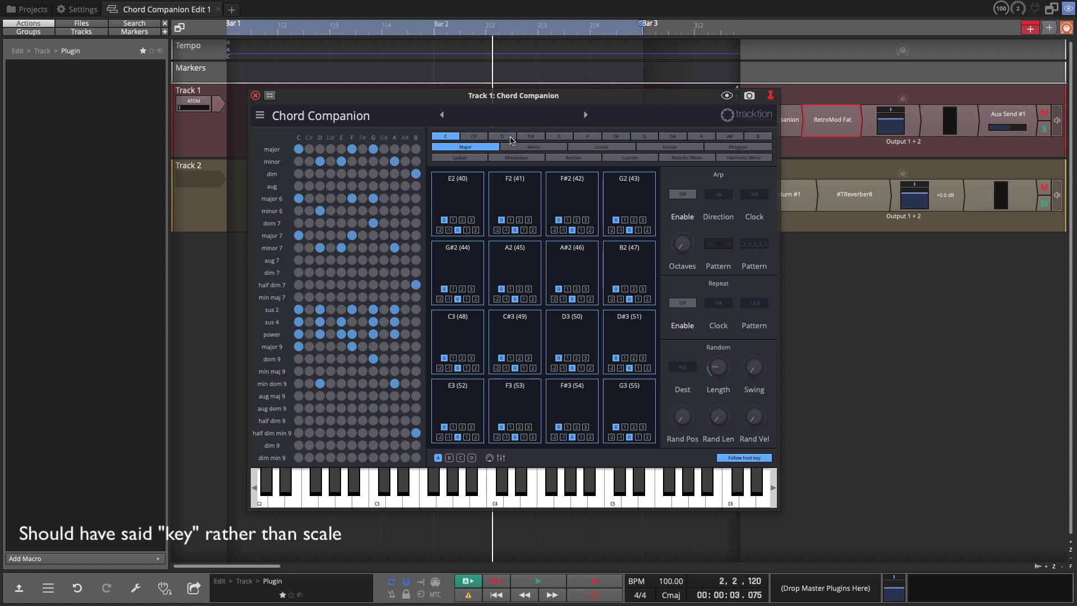
{"action": "left_click", "coordinate": [509, 139]}
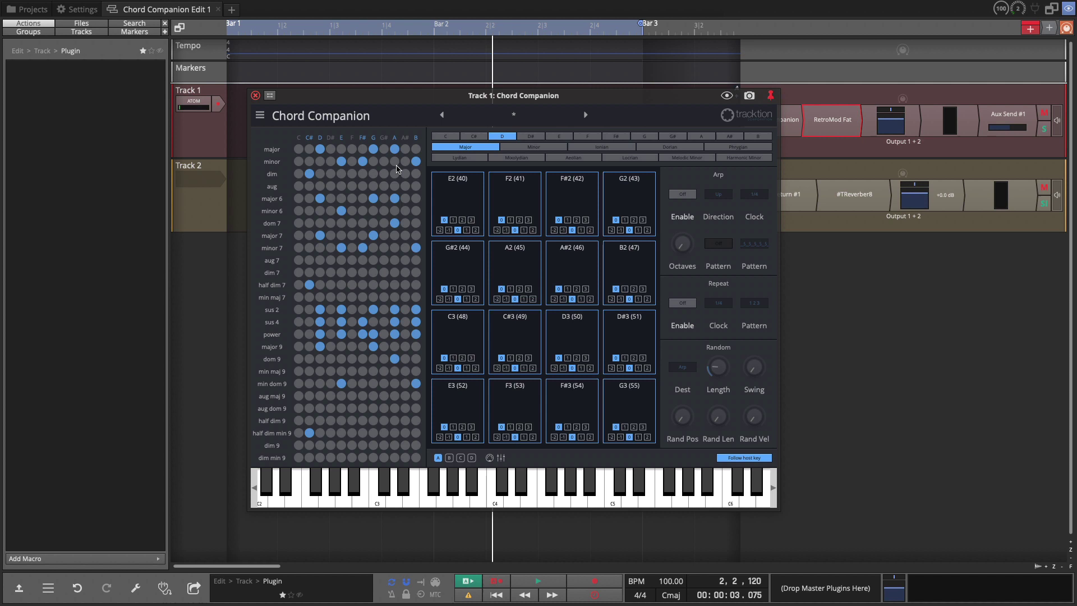
{"action": "left_click", "coordinate": [446, 136]}
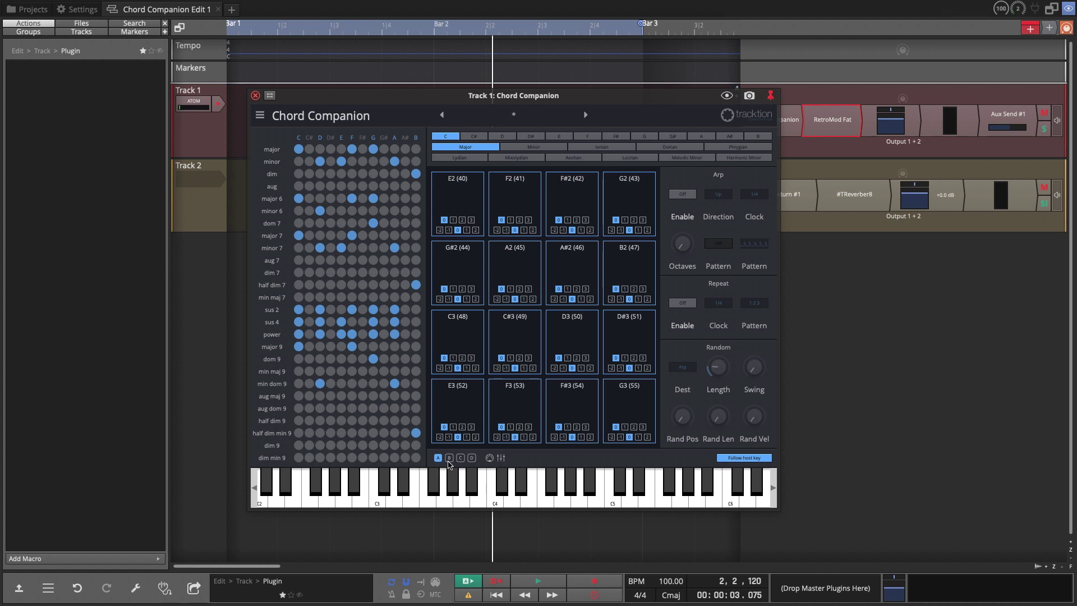
Step: Step through Chord Companion's pad banks B, C and D, then return to bank A
{"action": "left_click", "coordinate": [449, 457]}
{"action": "left_click", "coordinate": [460, 458]}
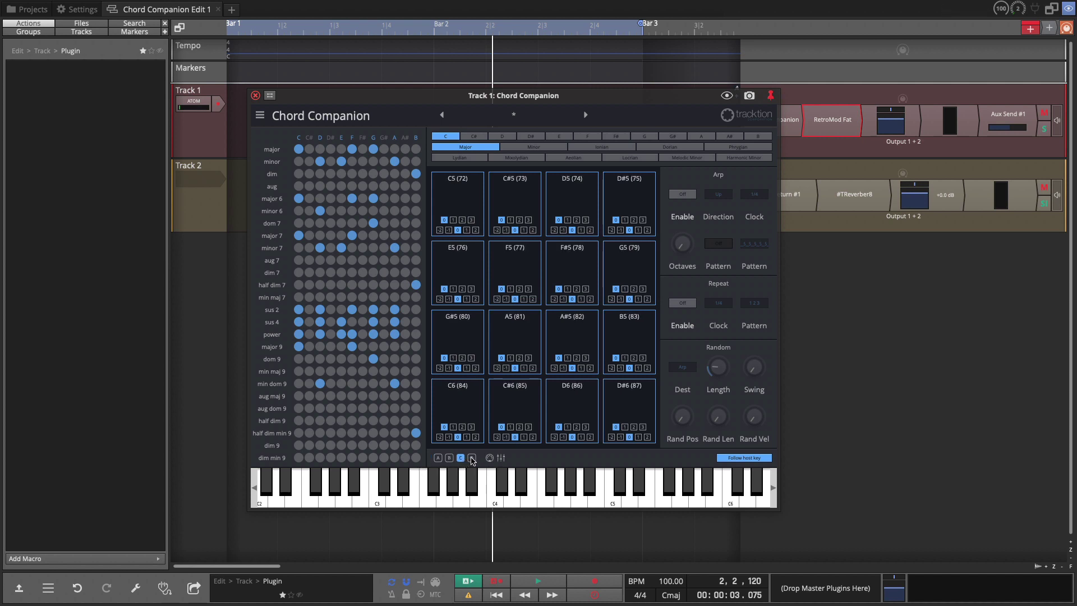
{"action": "left_click", "coordinate": [471, 458]}
{"action": "left_click", "coordinate": [441, 458]}
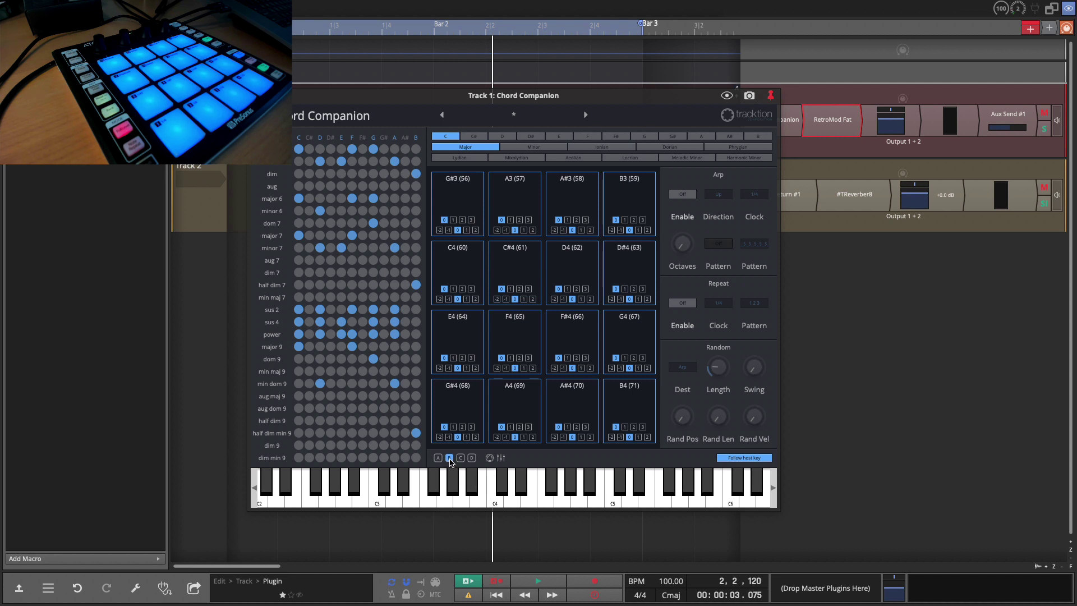
Step: On pad bank A, assign the C major chord to the C2 (36) pad
{"action": "left_click", "coordinate": [438, 458]}
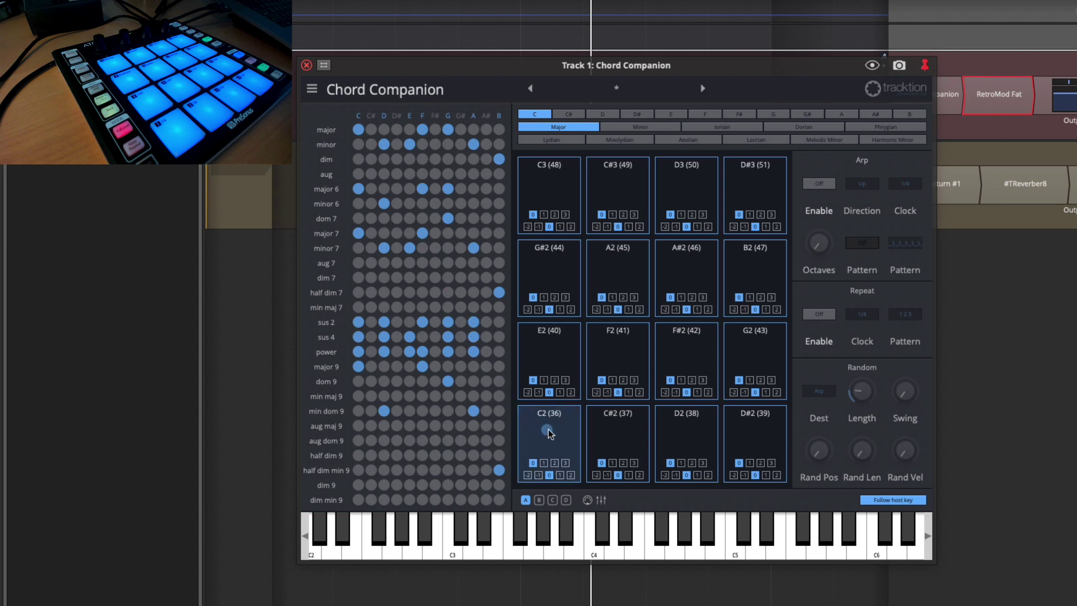
{"action": "left_click_drag", "start_coordinate": [550, 433], "coordinate": [552, 434]}
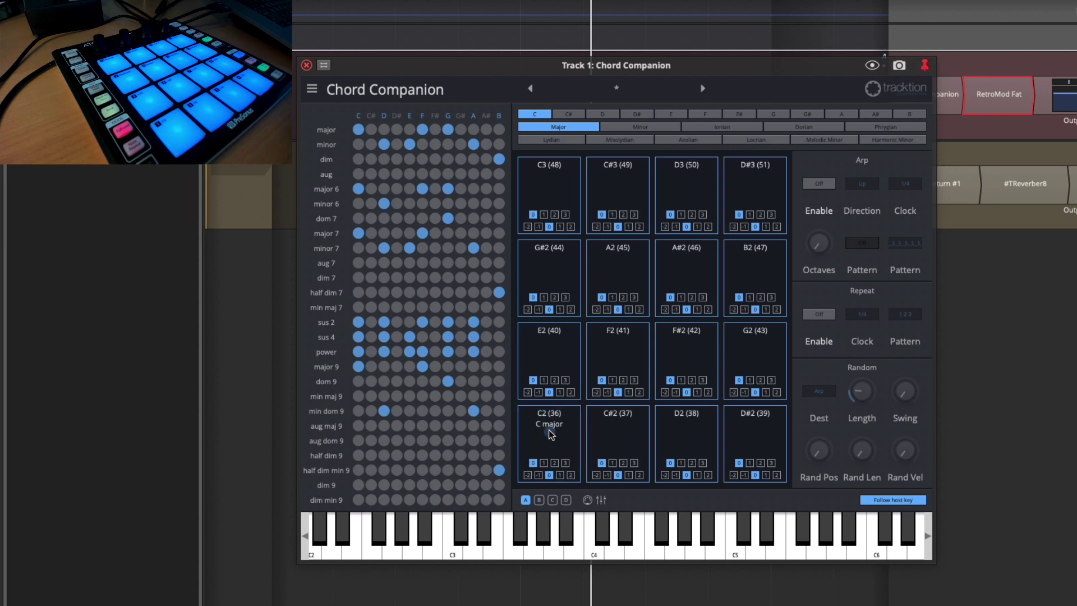
Step: Audition the C2 pad's inversions 1, 2 and 3, then lower its C major chord to octave -2
{"action": "left_click", "coordinate": [544, 463]}
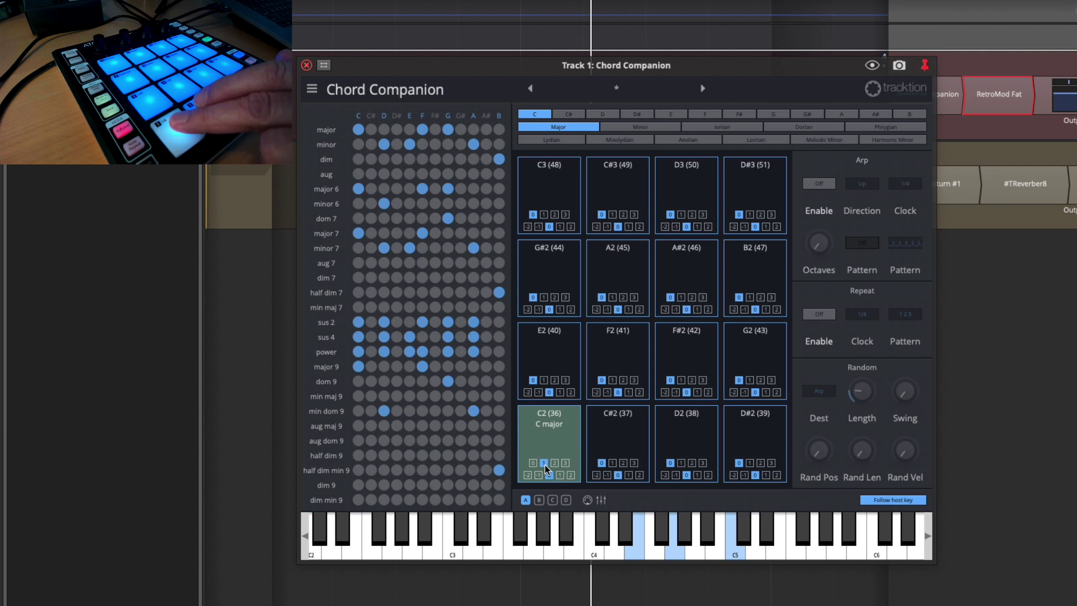
{"action": "left_click", "coordinate": [555, 463]}
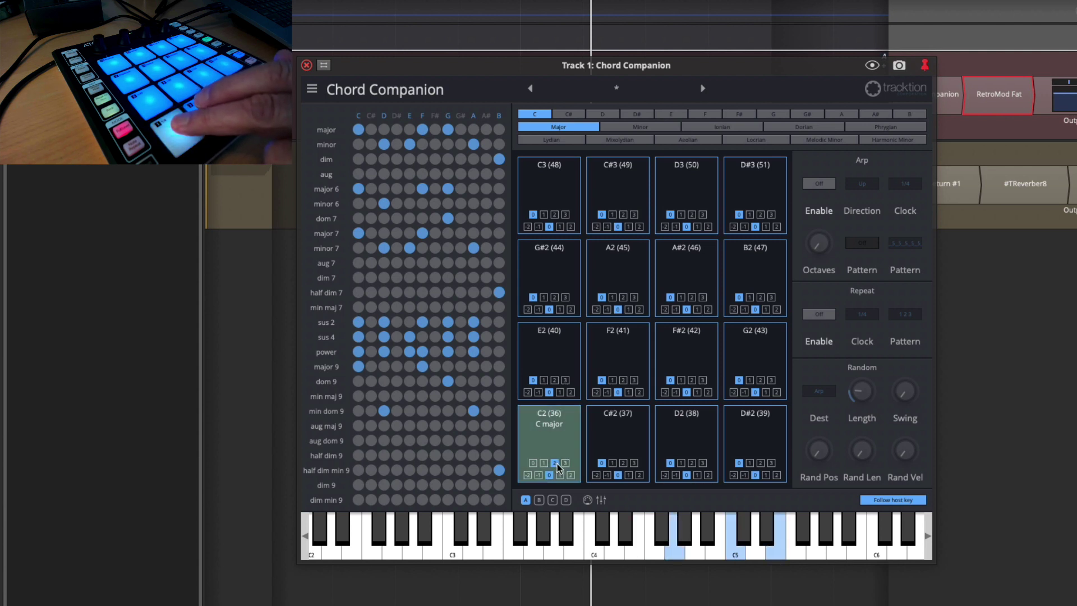
{"action": "left_click", "coordinate": [566, 464]}
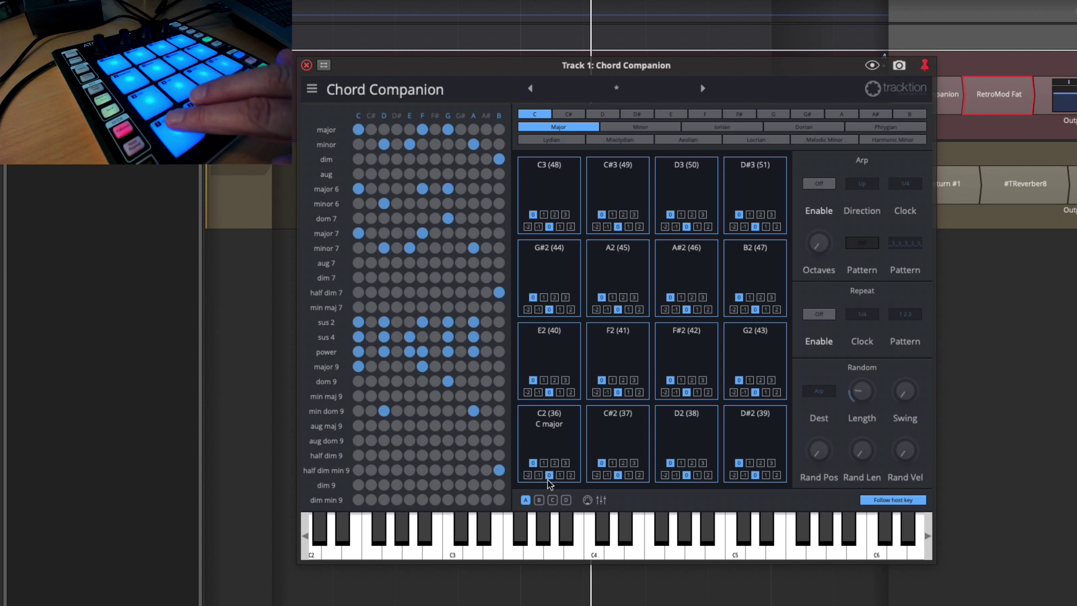
{"action": "left_click", "coordinate": [539, 476]}
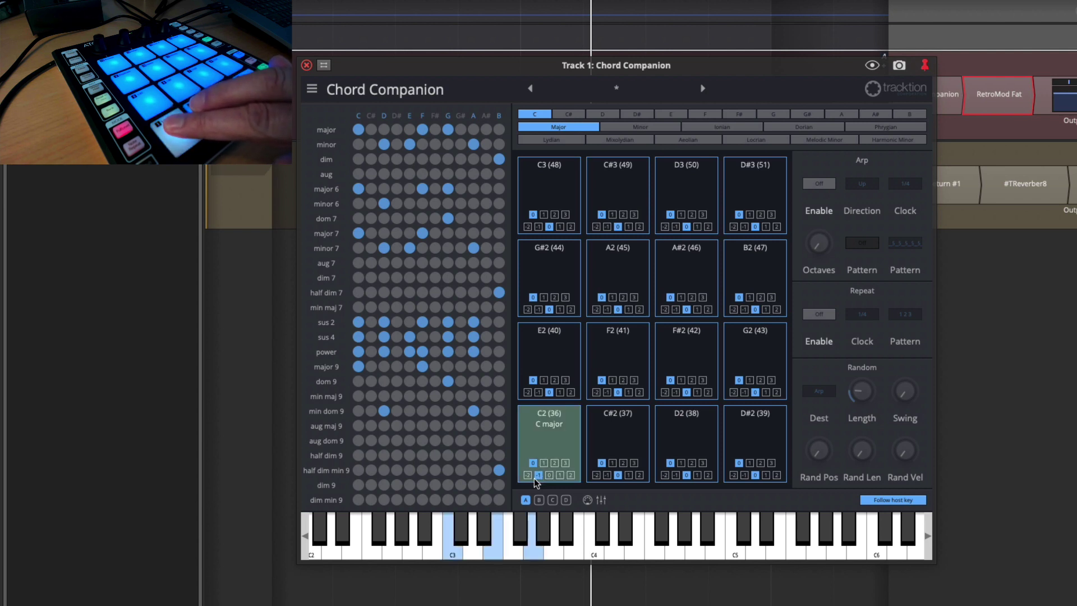
{"action": "left_click", "coordinate": [527, 475]}
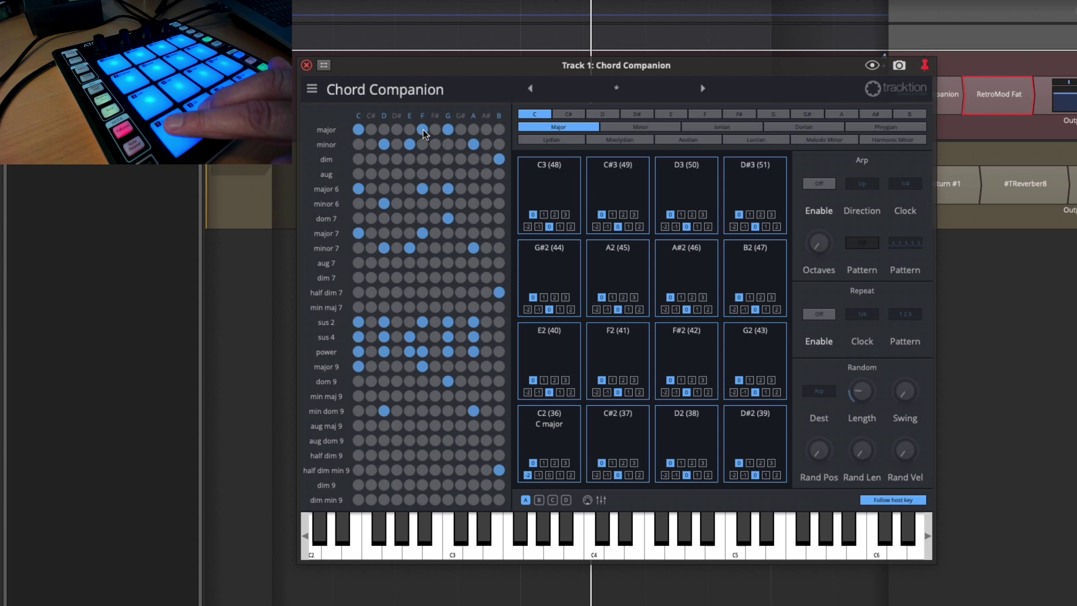
Step: Put F major, G major and A minor on pads C#2, D2, D#2 and reset C2's octave to 0
{"action": "left_click_drag", "start_coordinate": [422, 133], "coordinate": [607, 427]}
{"action": "left_click_drag", "start_coordinate": [448, 130], "coordinate": [688, 445]}
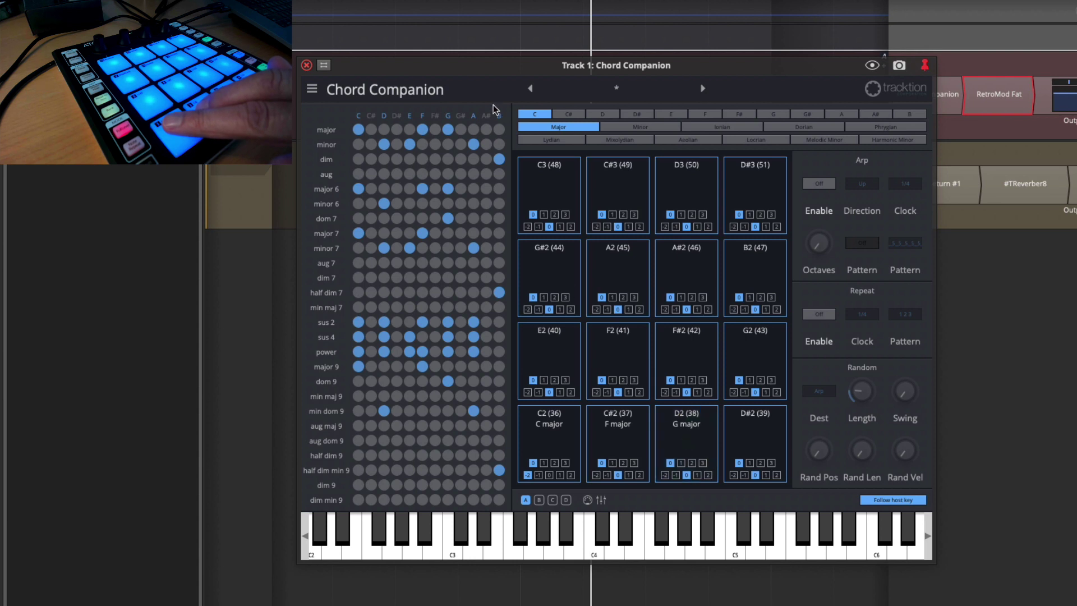
{"action": "left_click_drag", "start_coordinate": [474, 148], "coordinate": [757, 445]}
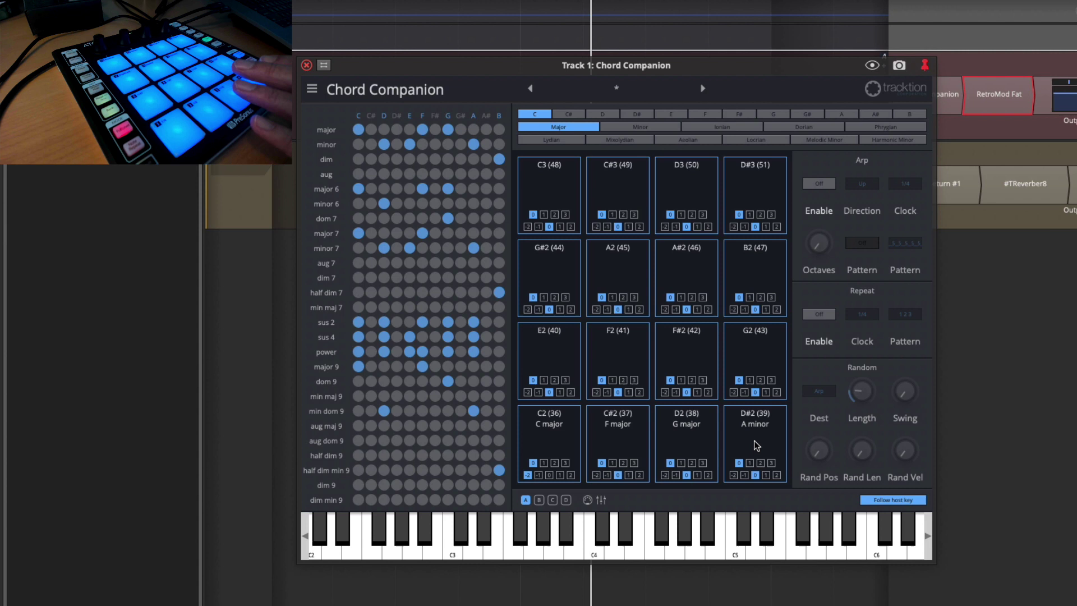
{"action": "left_click", "coordinate": [549, 475]}
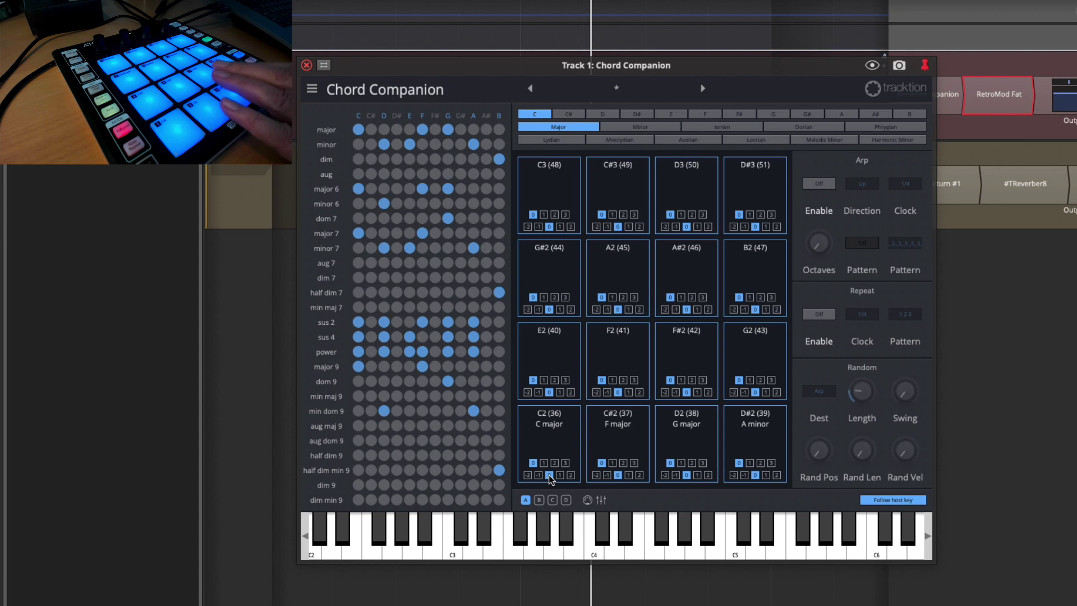
{"action": "left_click_drag", "start_coordinate": [722, 70], "coordinate": [586, 37]}
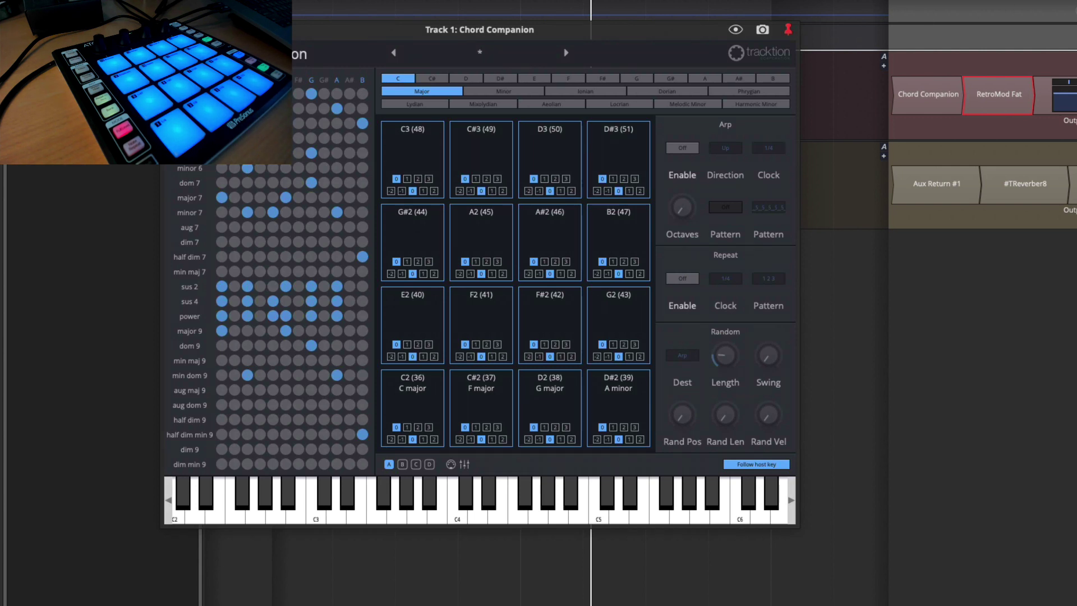
Step: Add a Pitch Shifter, found by searching 'pitch', to Track 1 after Chord Companion, with its window moved aside
{"action": "left_click_drag", "start_coordinate": [1004, 93], "coordinate": [958, 93]}
{"action": "key", "text": "Escape"}
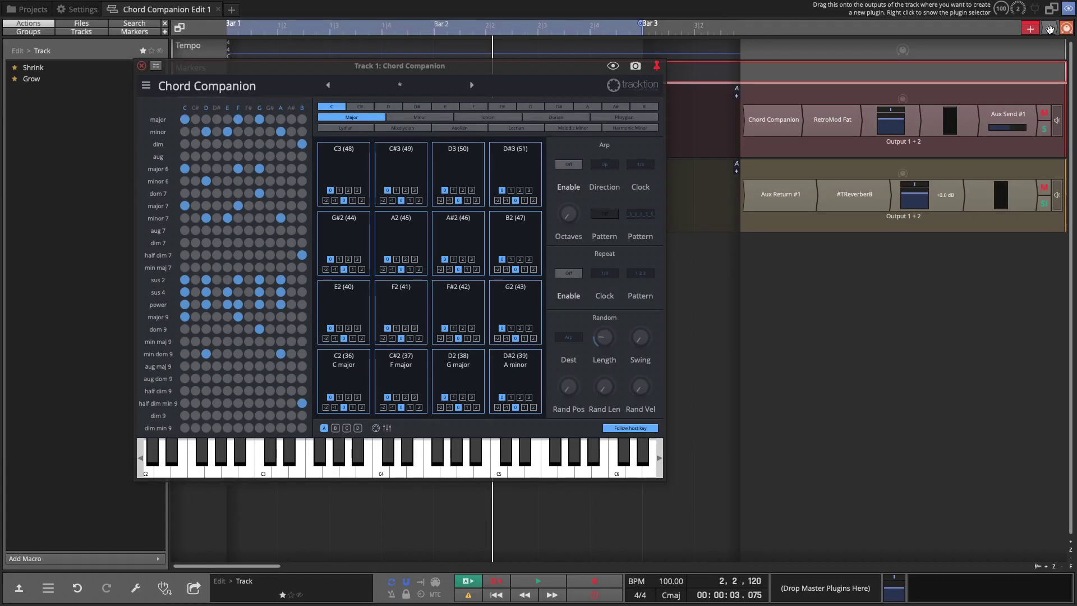
{"action": "left_click", "coordinate": [1049, 29]}
{"action": "type", "text": "pitch"}
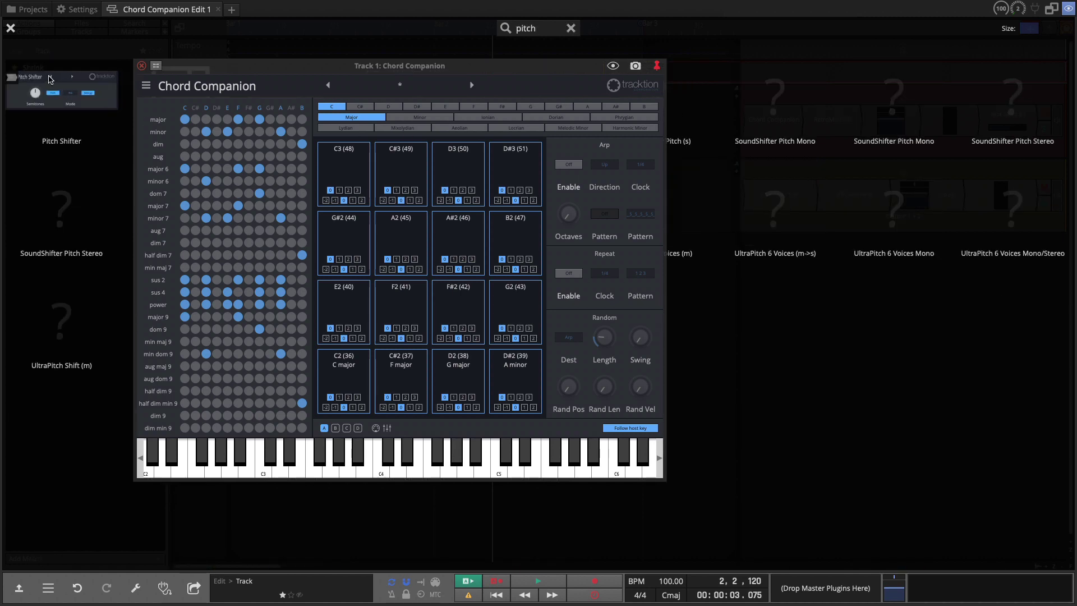
{"action": "left_click_drag", "start_coordinate": [35, 80], "coordinate": [793, 132]}
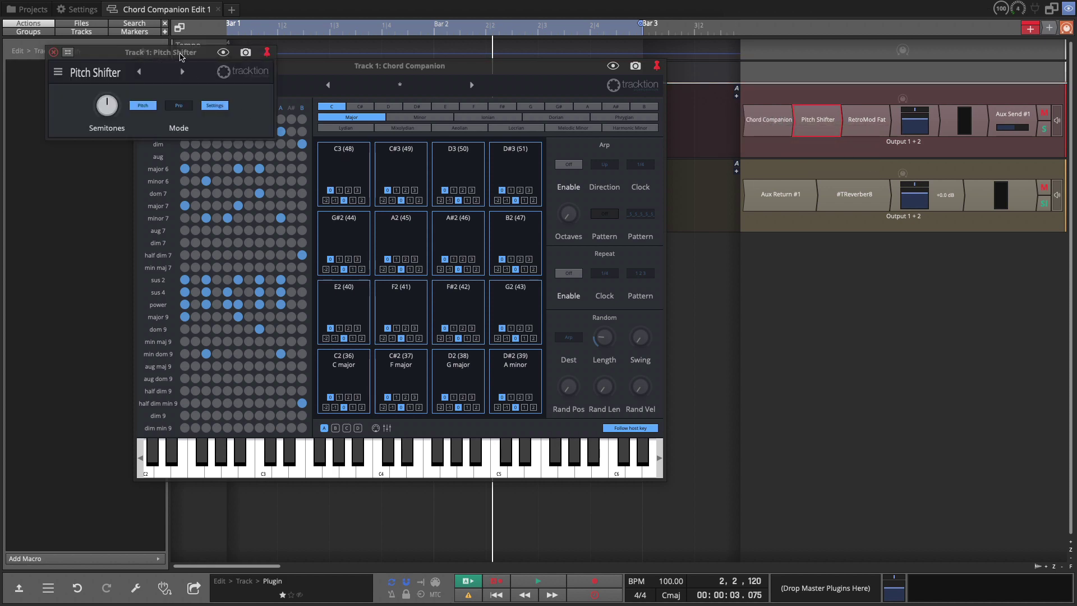
{"action": "left_click_drag", "start_coordinate": [182, 55], "coordinate": [910, 192]}
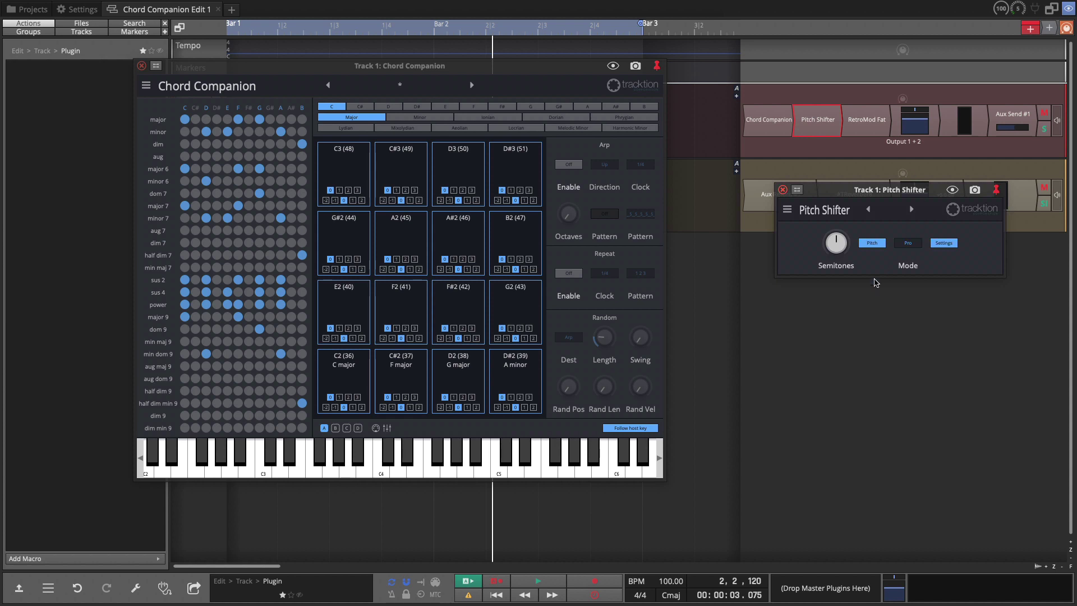
Step: Set Pitch Shifter to -2 octaves and change Chord Companion's root key to E
{"action": "left_click", "coordinate": [872, 244]}
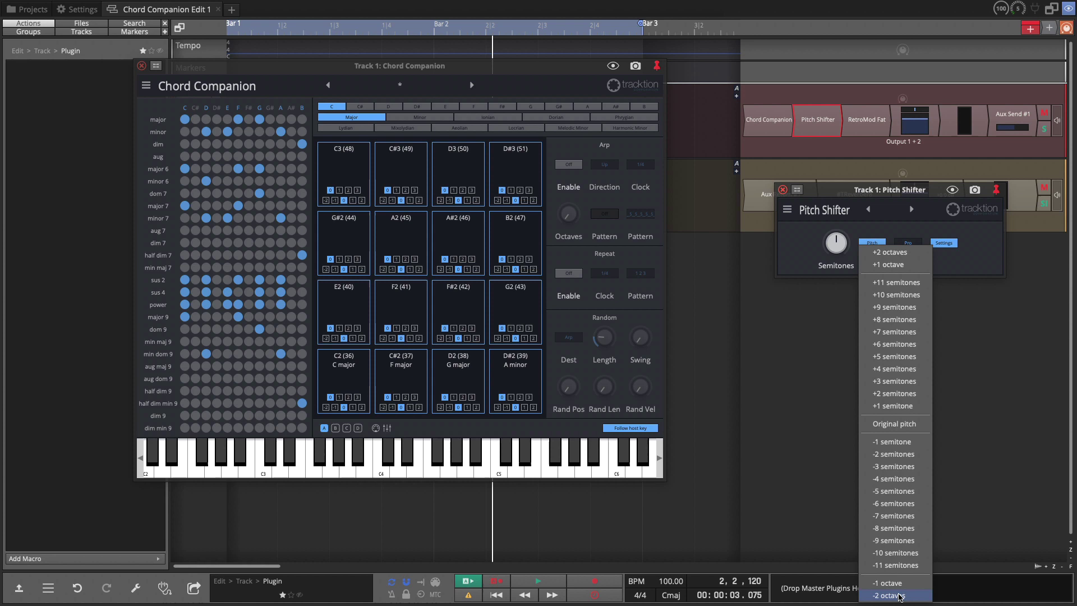
{"action": "left_click", "coordinate": [899, 595]}
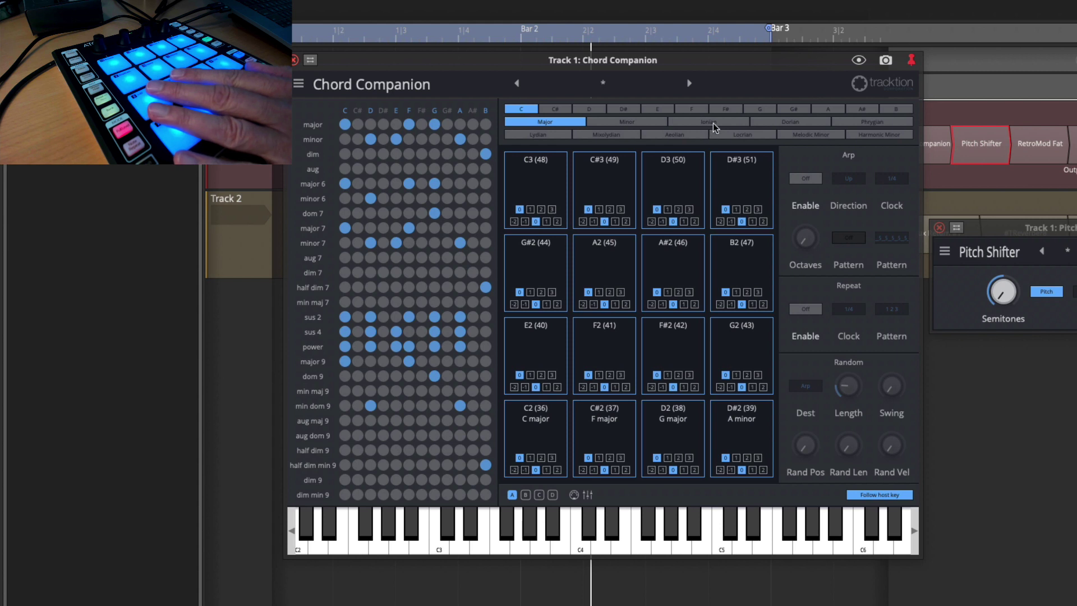
{"action": "left_click", "coordinate": [665, 109]}
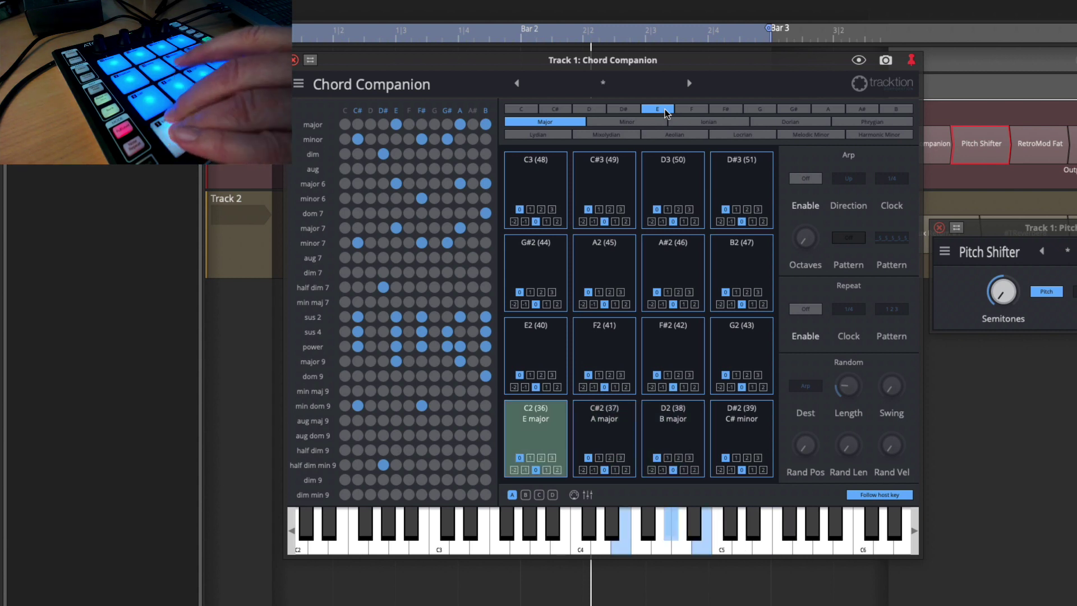
Step: Back in key C, assign C major 6, F major 7 and D min dom 9 to pads E2, F2, F#2
{"action": "left_click", "coordinate": [526, 108]}
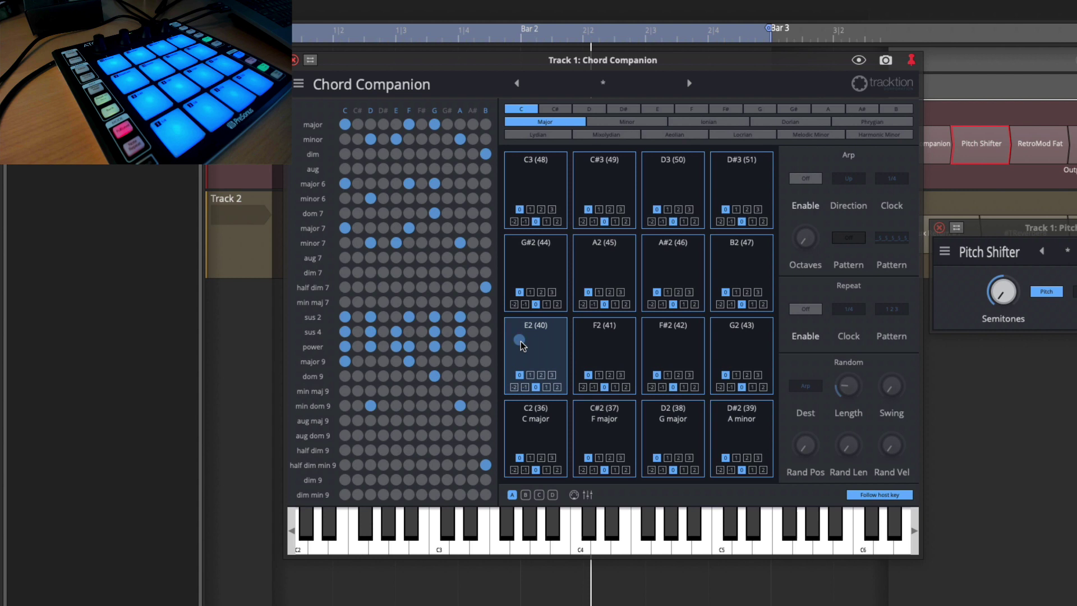
{"action": "left_click_drag", "start_coordinate": [471, 327], "coordinate": [526, 353]}
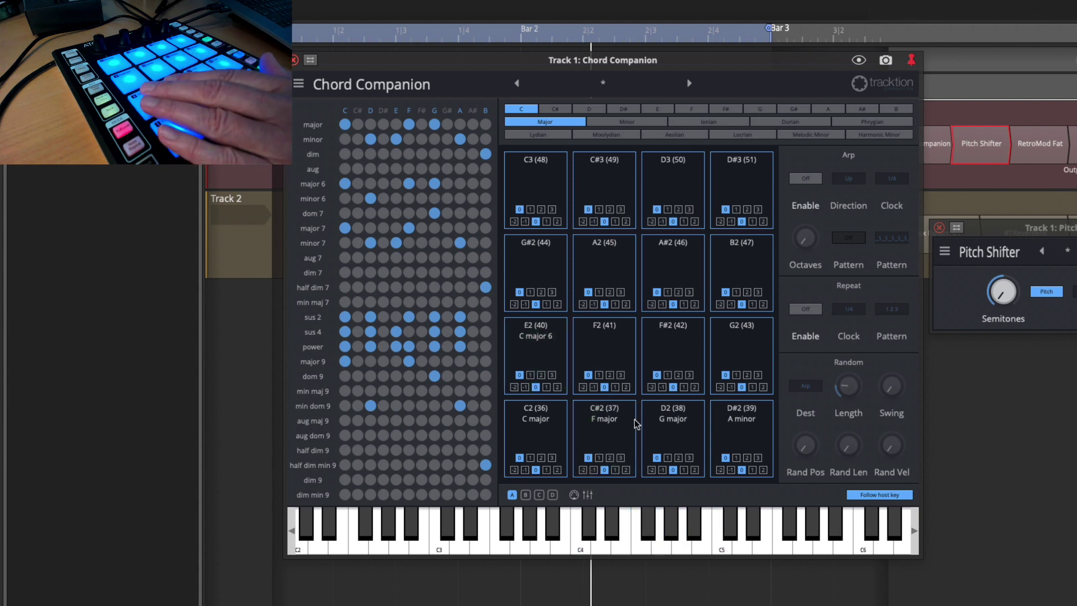
{"action": "left_click_drag", "start_coordinate": [409, 228], "coordinate": [604, 364]}
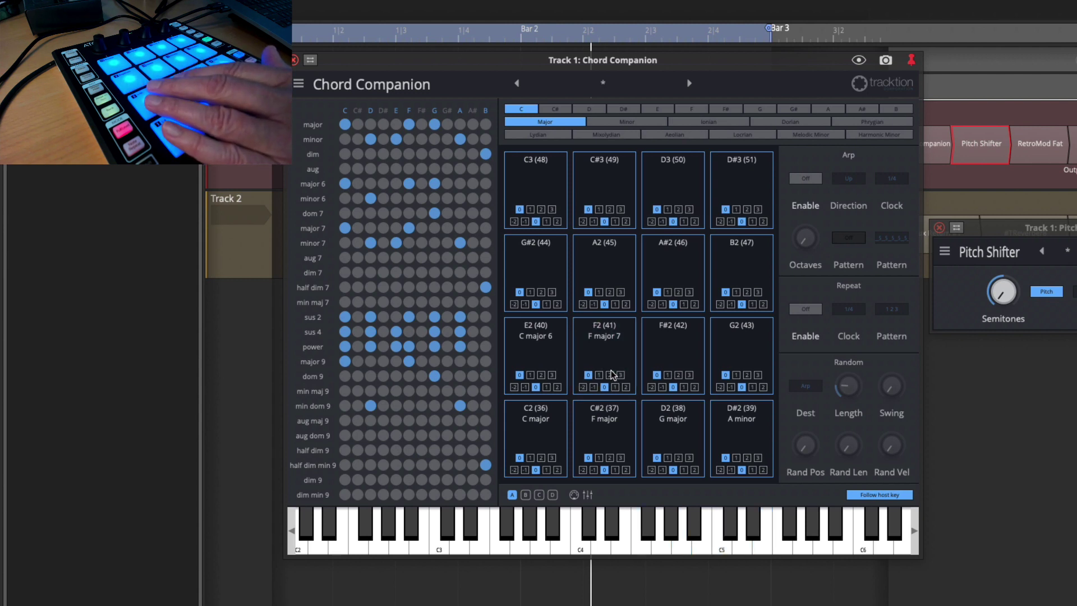
{"action": "left_click", "coordinate": [369, 242]}
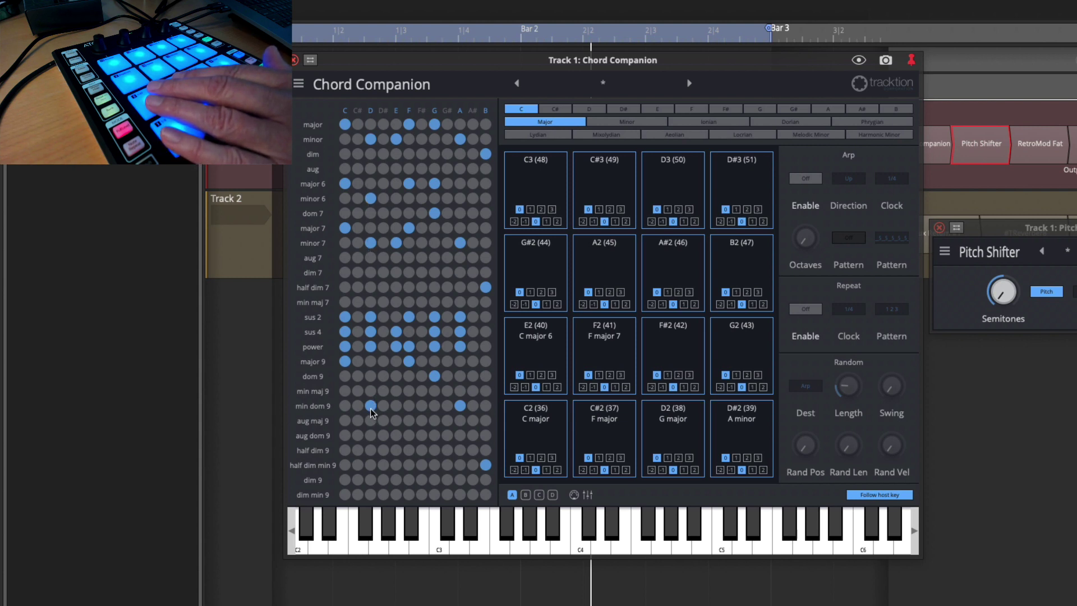
{"action": "left_click_drag", "start_coordinate": [370, 409], "coordinate": [679, 349]}
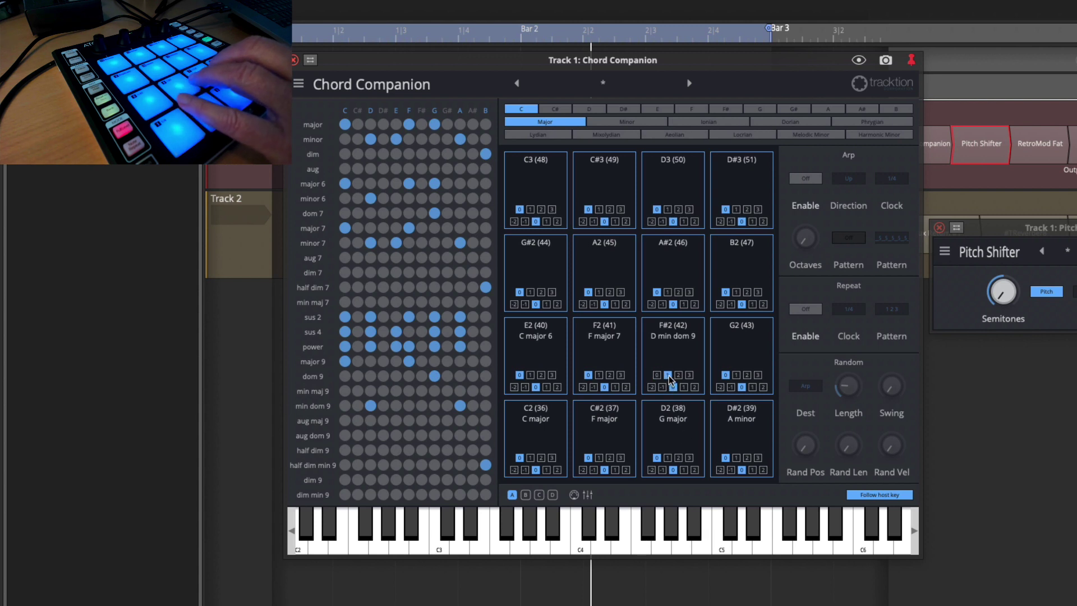
{"action": "left_click", "coordinate": [668, 375]}
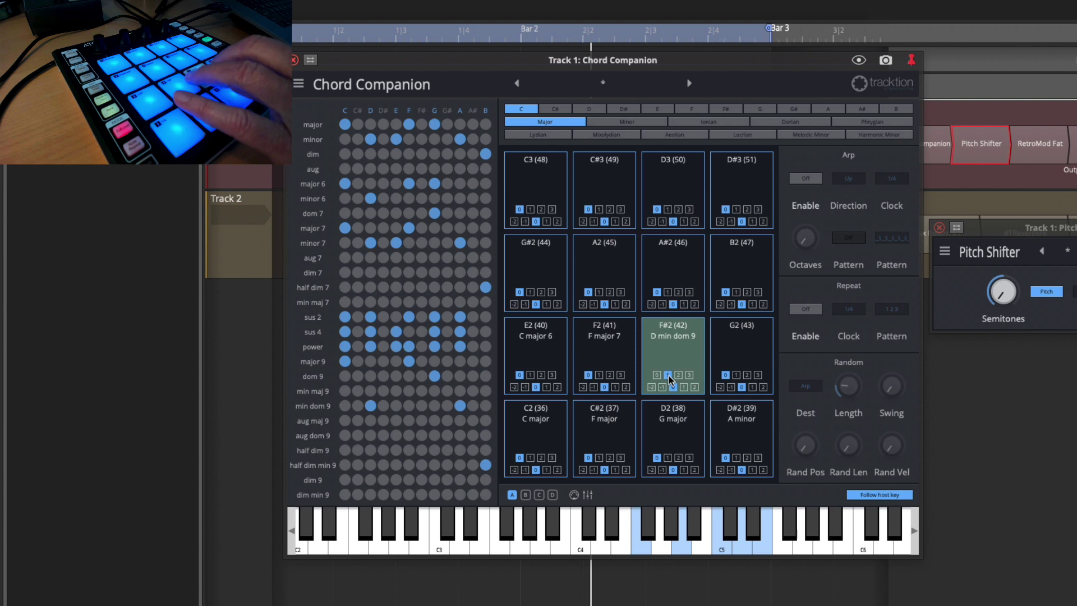
{"action": "left_click", "coordinate": [677, 375]}
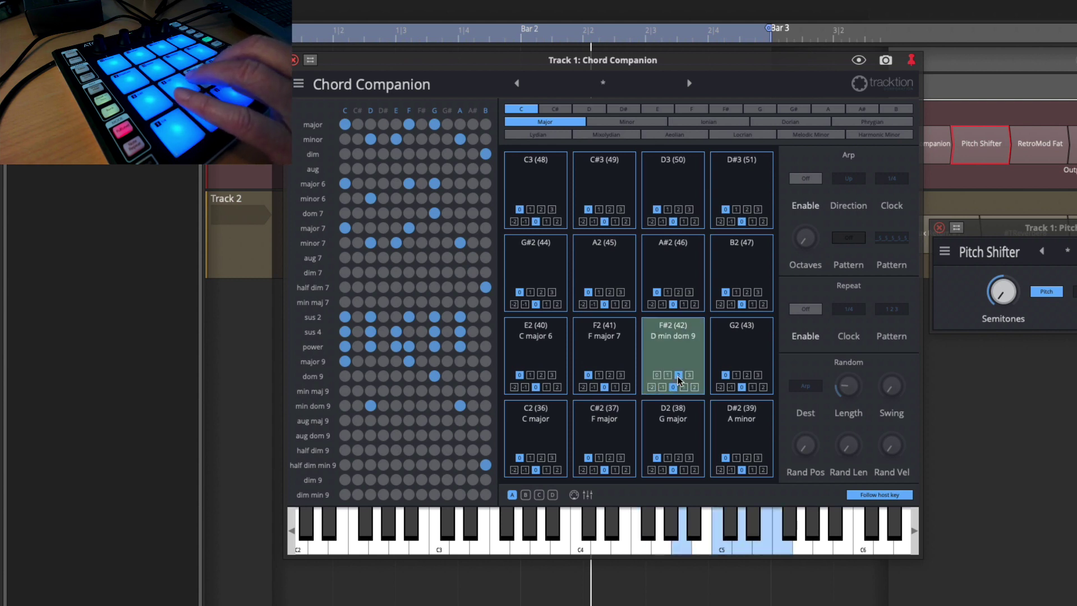
{"action": "left_click", "coordinate": [689, 374]}
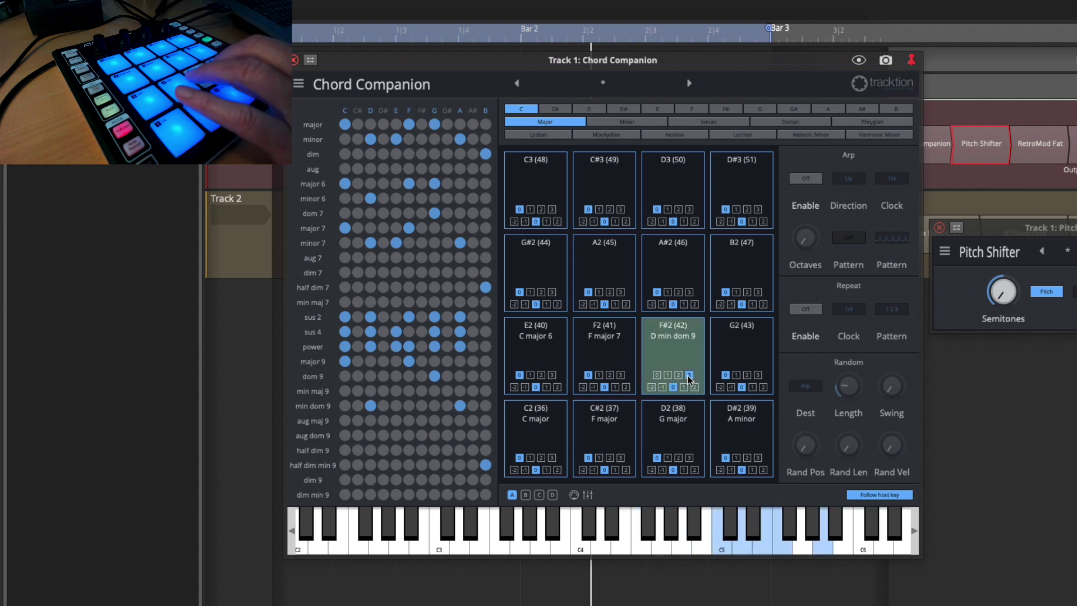
{"action": "left_click", "coordinate": [658, 377]}
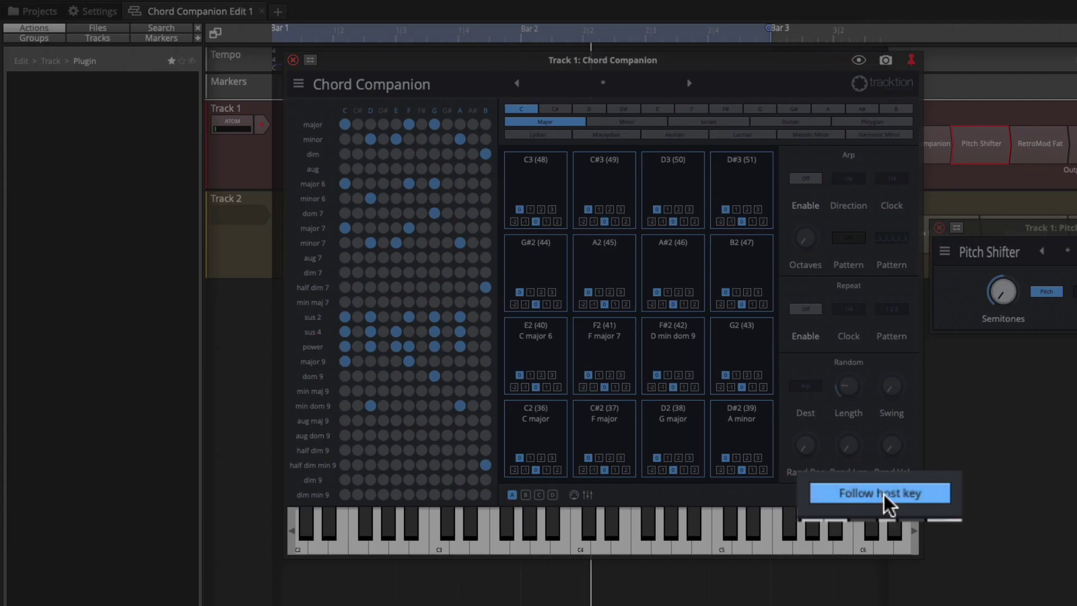
Step: Turn off Chord Companion's Follow host key and move its window away from the tracks
{"action": "left_click", "coordinate": [884, 494]}
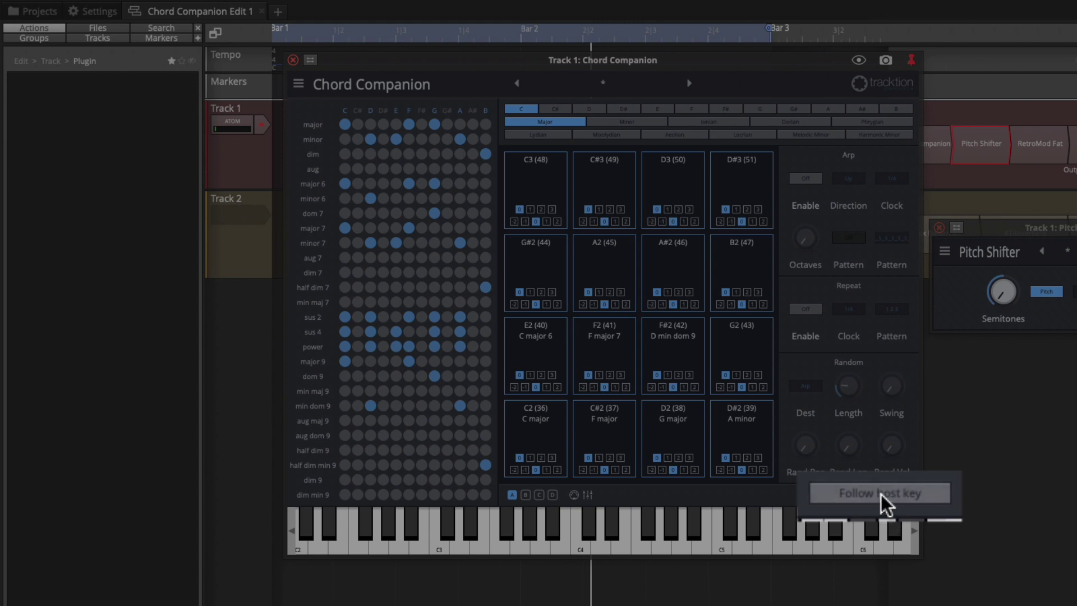
{"action": "left_click", "coordinate": [881, 496]}
{"action": "left_click", "coordinate": [881, 496]}
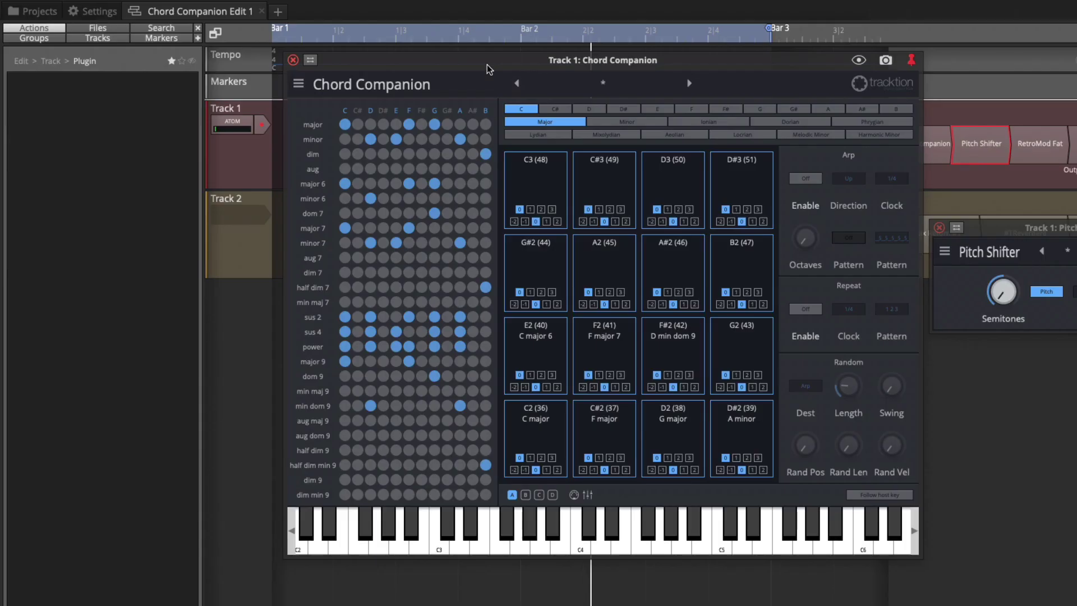
{"action": "left_click_drag", "start_coordinate": [487, 68], "coordinate": [591, 163]}
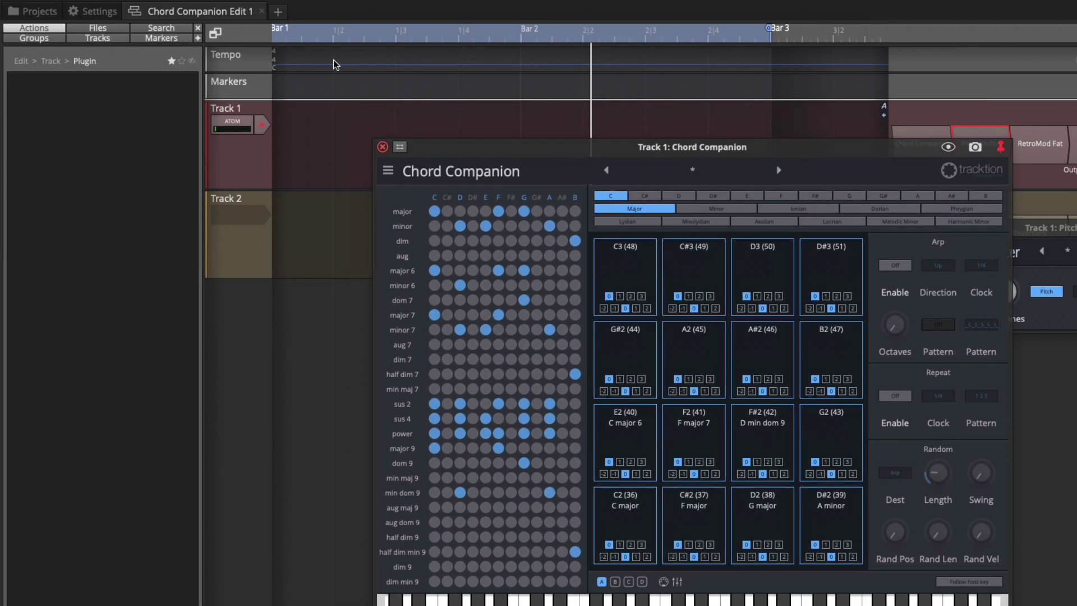
Step: Set the edit's key to Eb major in the Key lane, returning the playhead to the start
{"action": "left_click", "coordinate": [276, 72]}
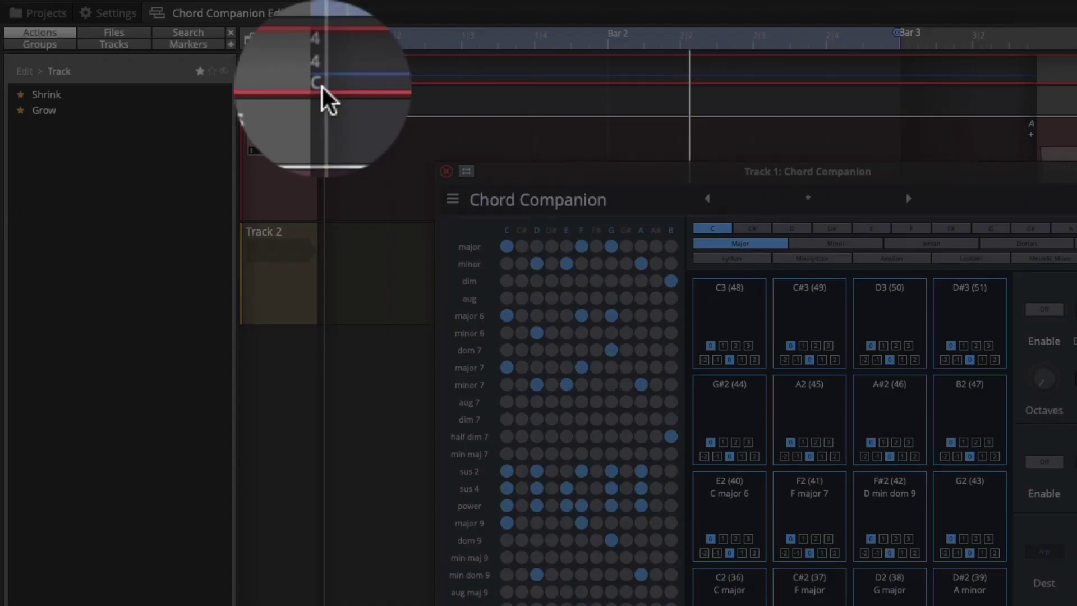
{"action": "left_click", "coordinate": [321, 87]}
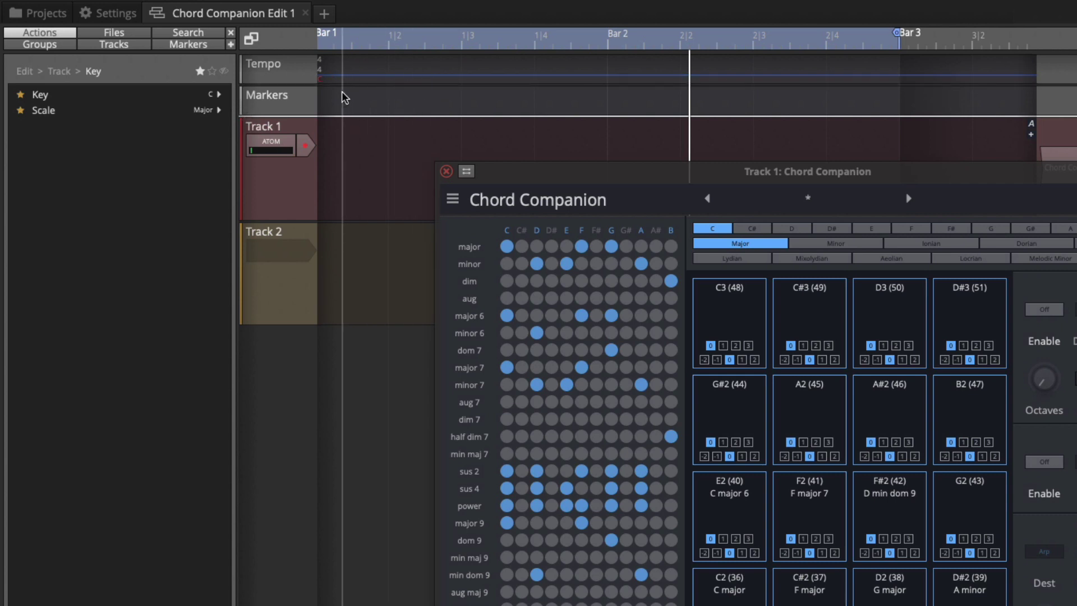
{"action": "left_click", "coordinate": [218, 95]}
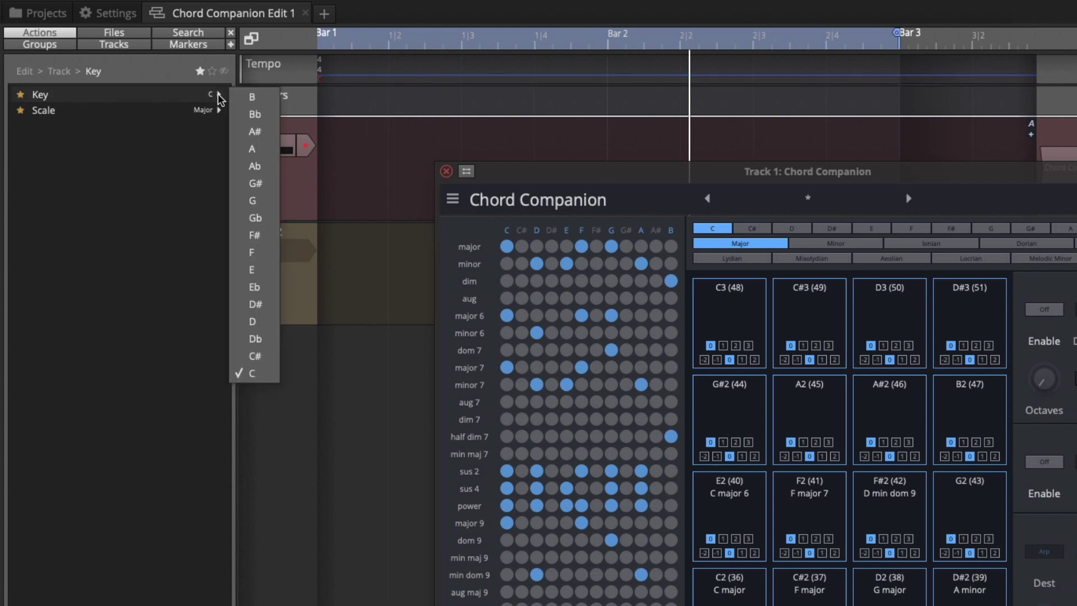
{"action": "left_click", "coordinate": [265, 287]}
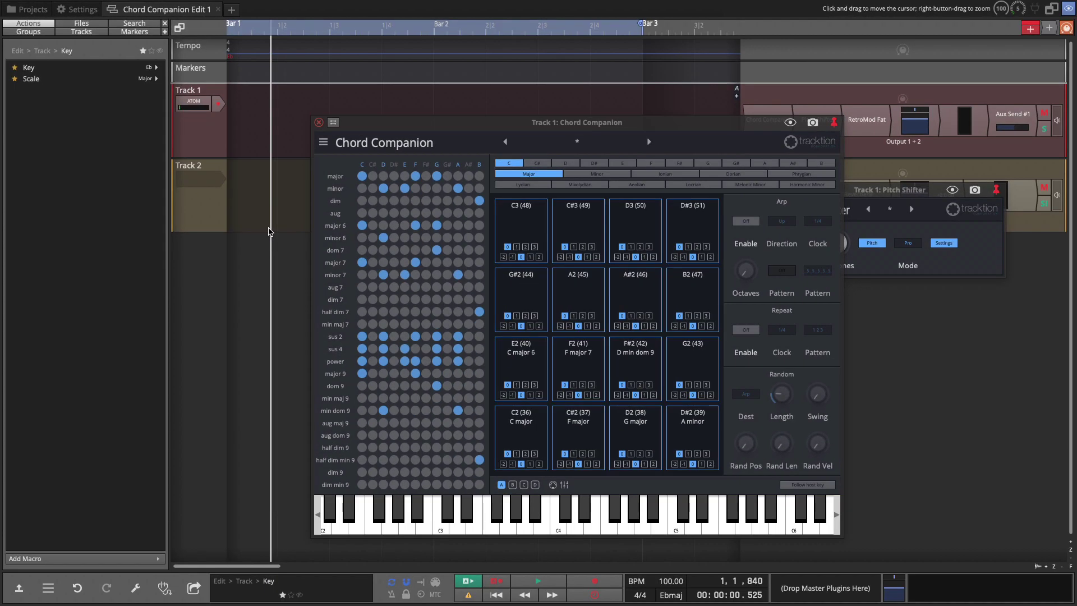
{"action": "key", "text": "space"}
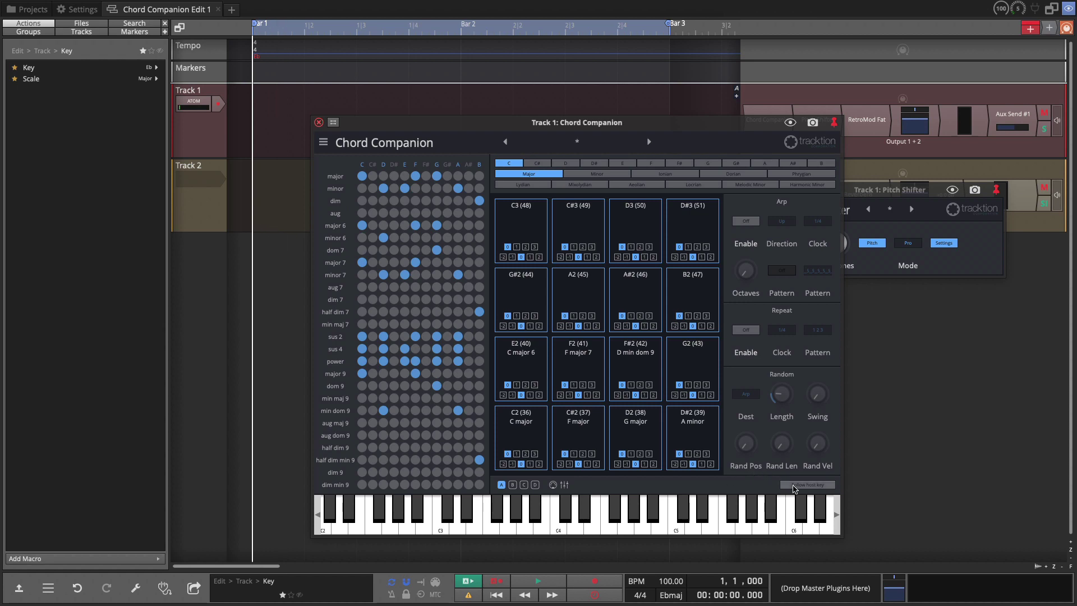
Step: Make Chord Companion follow the host key, then change the edit's key to C major
{"action": "left_click", "coordinate": [794, 486]}
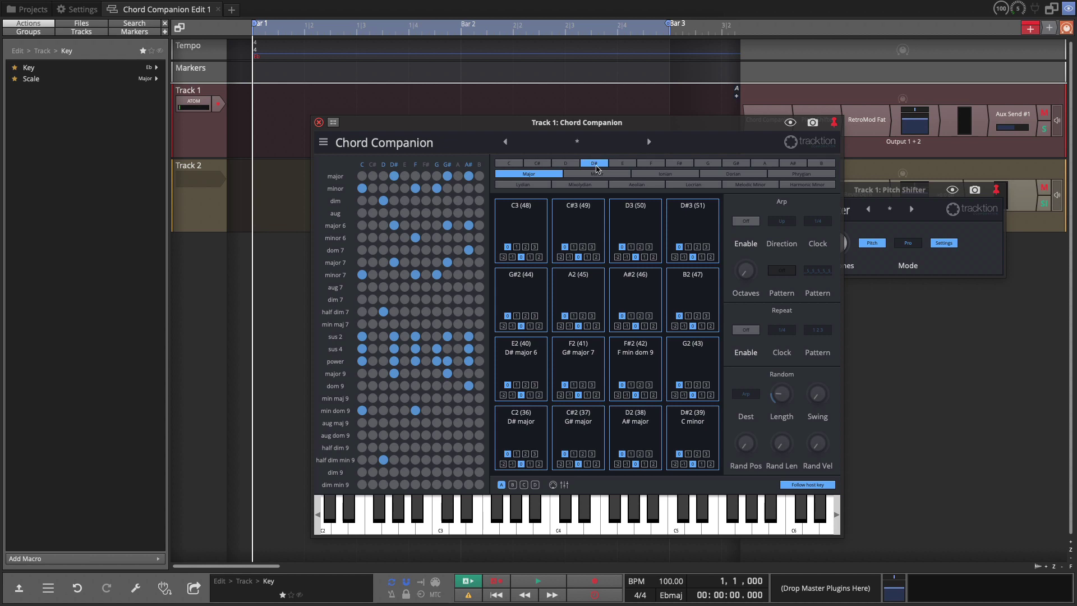
{"action": "left_click_drag", "start_coordinate": [561, 122], "coordinate": [518, 90]}
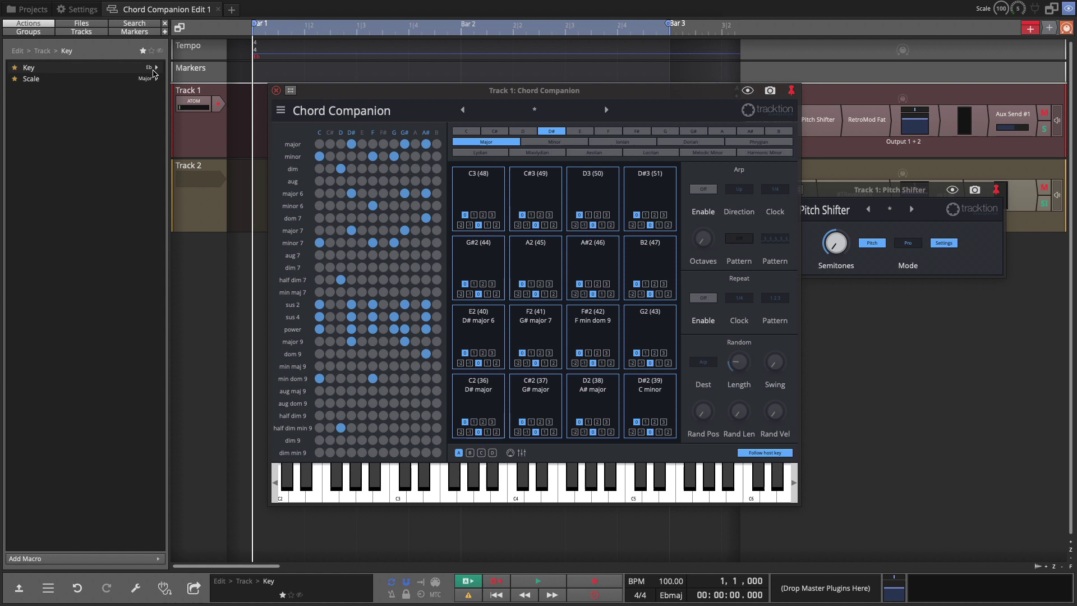
{"action": "left_click", "coordinate": [153, 68]}
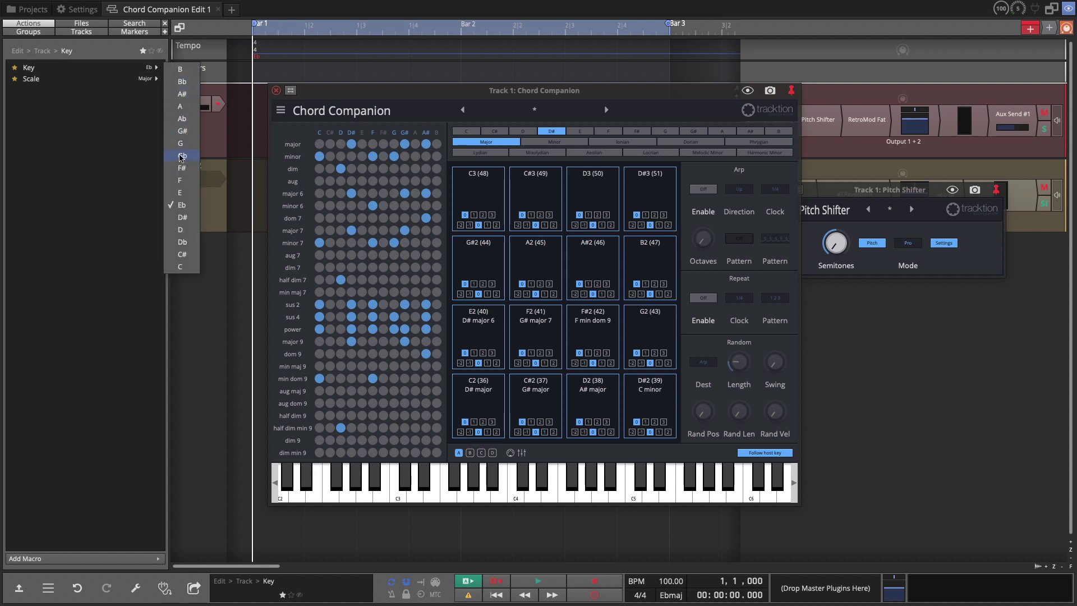
{"action": "left_click", "coordinate": [181, 267]}
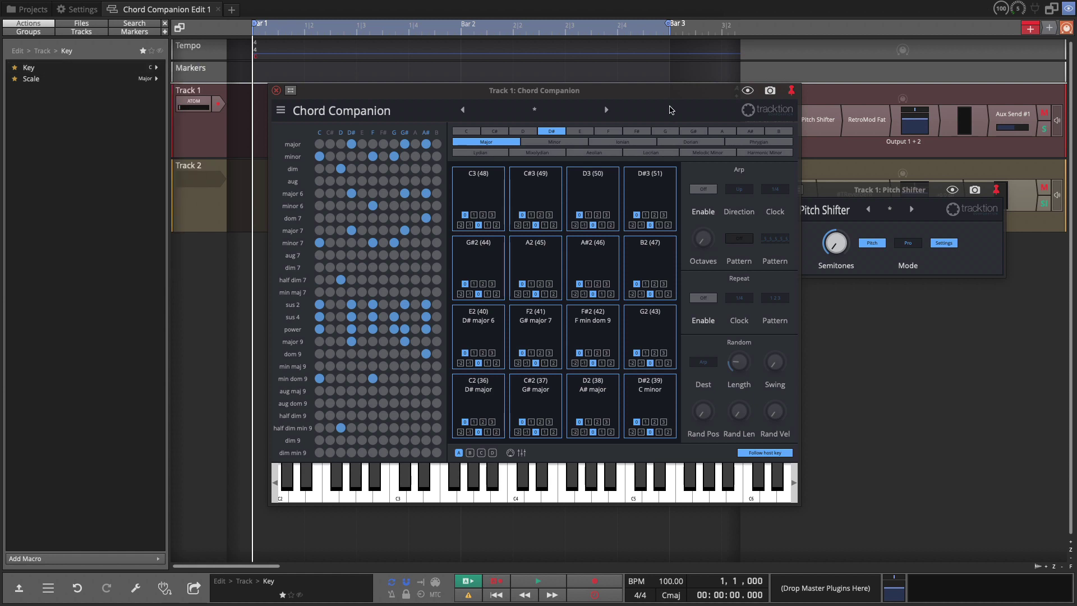
Step: Move the Chord Companion window up-left and enable its arpeggiator (Up, 1/4)
{"action": "left_click_drag", "start_coordinate": [587, 96], "coordinate": [483, 83]}
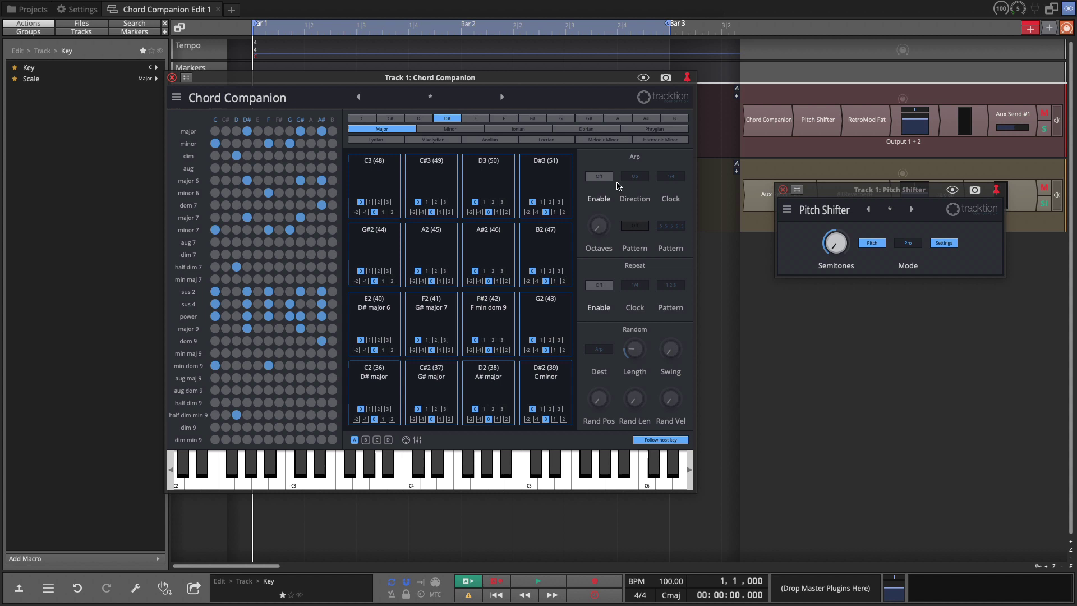
{"action": "left_click", "coordinate": [607, 178]}
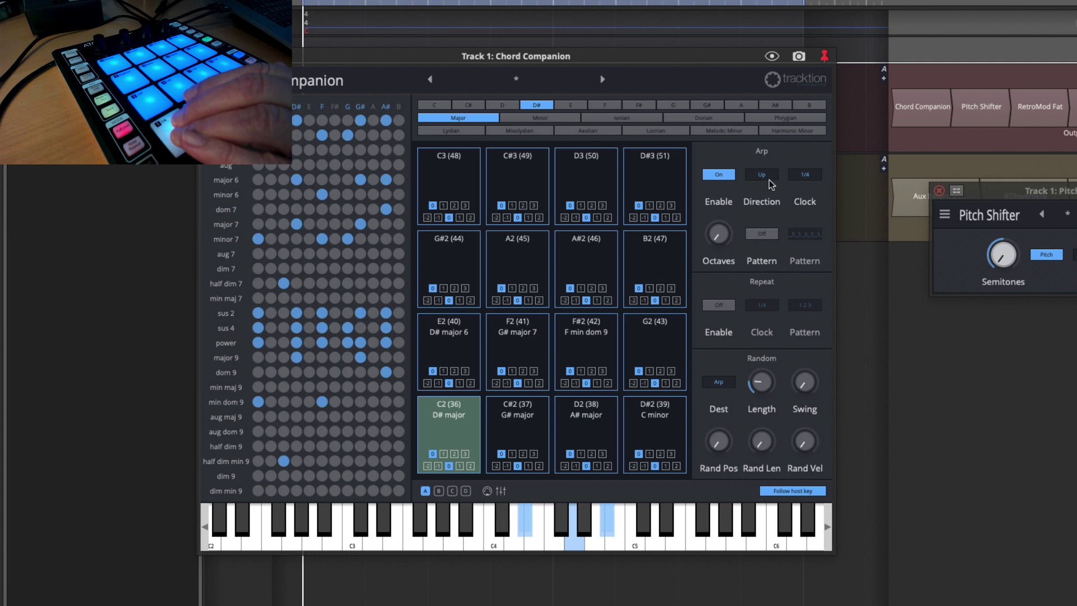
Step: Raise the arpeggio octave range to 2 and try Alt 1 direction at a dotted 1/8 rate
{"action": "mouse_move", "coordinate": [732, 238]}
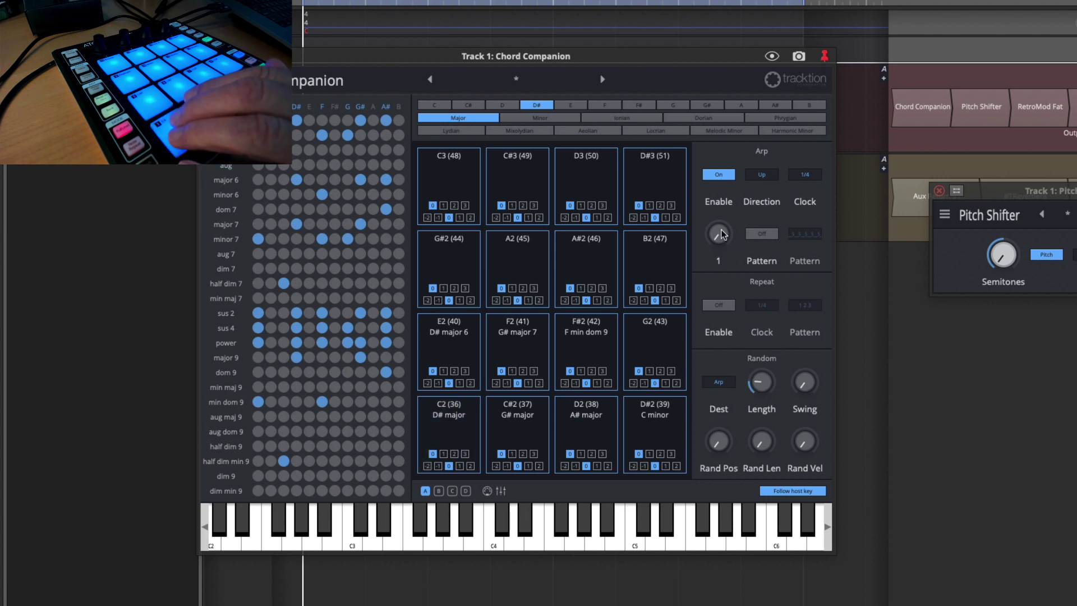
{"action": "left_click_drag", "start_coordinate": [712, 203], "coordinate": [710, 191]}
{"action": "left_click", "coordinate": [772, 179]}
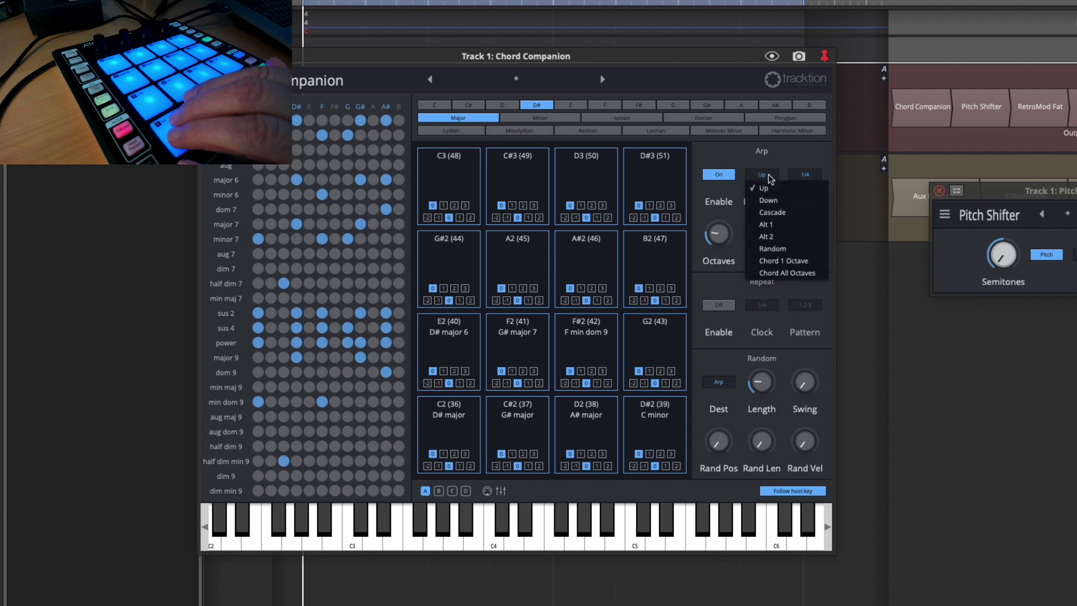
{"action": "left_click", "coordinate": [781, 226]}
{"action": "left_click", "coordinate": [806, 176]}
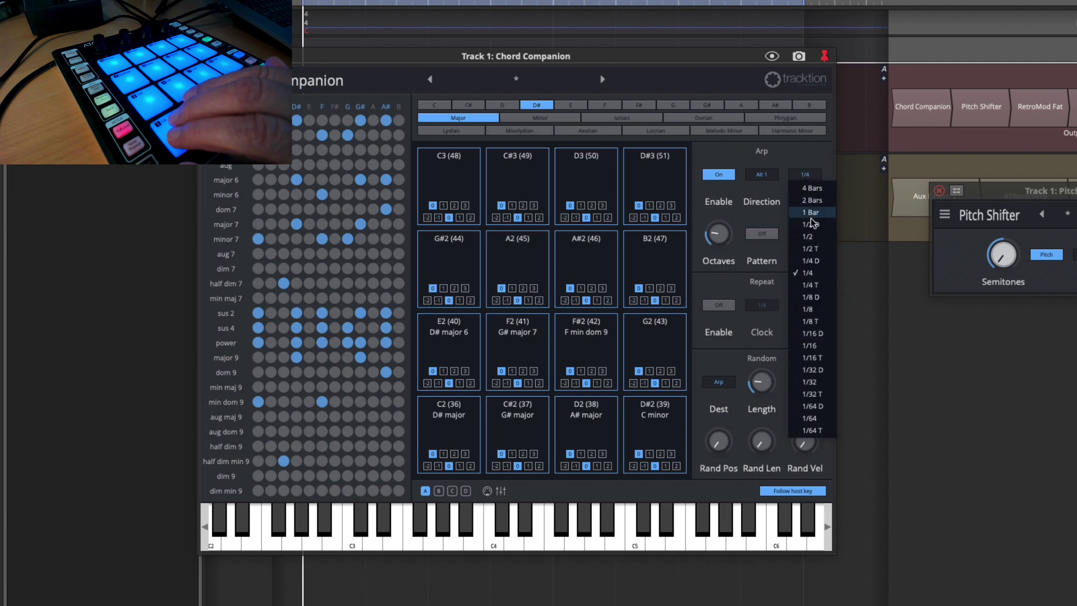
{"action": "left_click", "coordinate": [813, 298]}
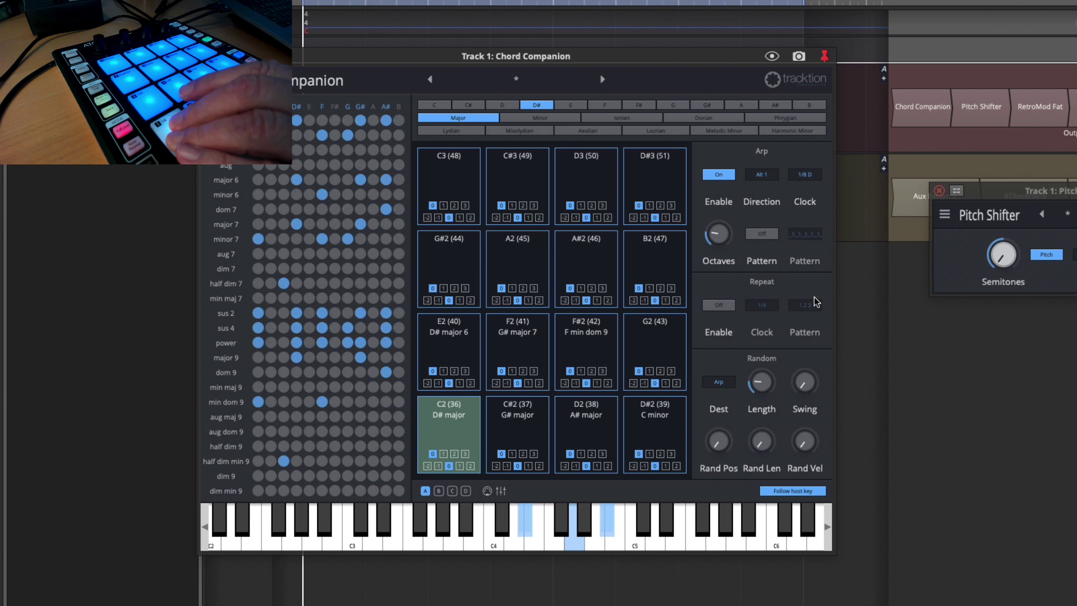
Step: Readjust the octave range and settle on Alt 1 direction at a 1/16 rate
{"action": "left_click_drag", "start_coordinate": [720, 238], "coordinate": [724, 252]}
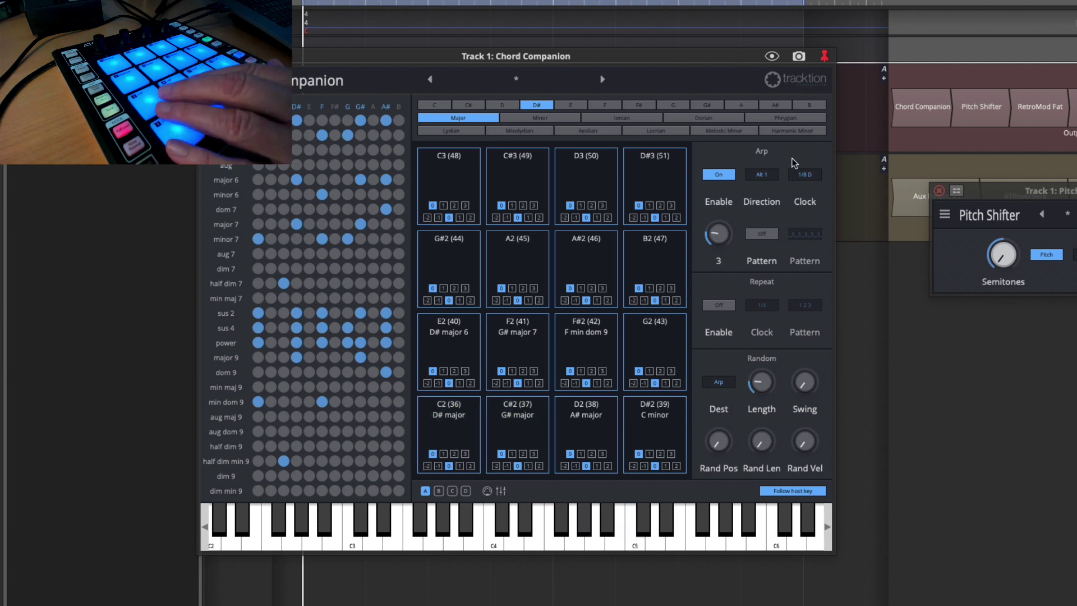
{"action": "left_click", "coordinate": [761, 175]}
{"action": "left_click", "coordinate": [773, 190]}
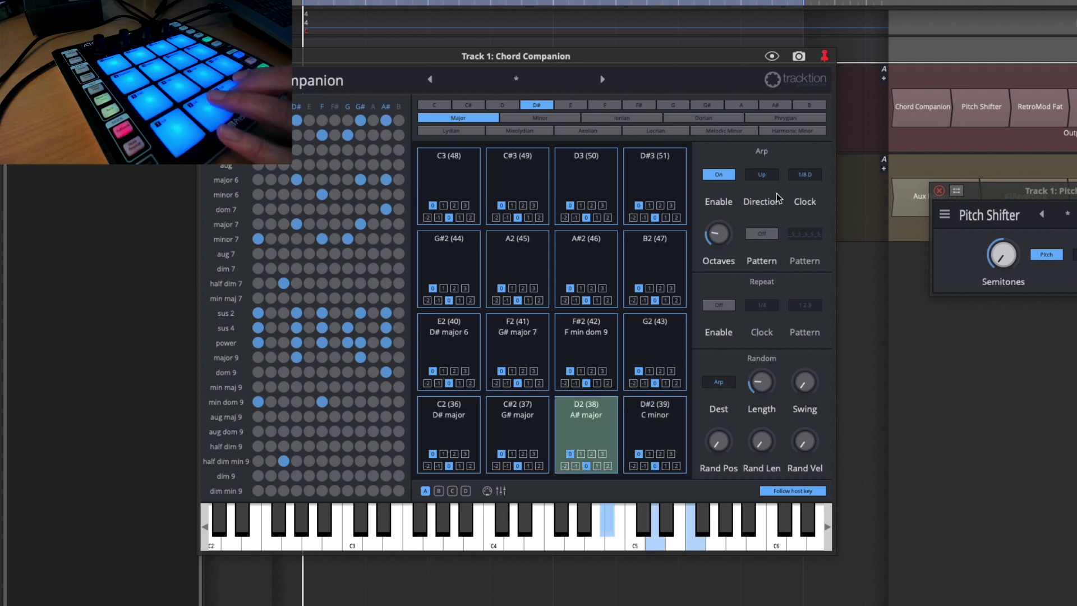
{"action": "left_click", "coordinate": [805, 175]}
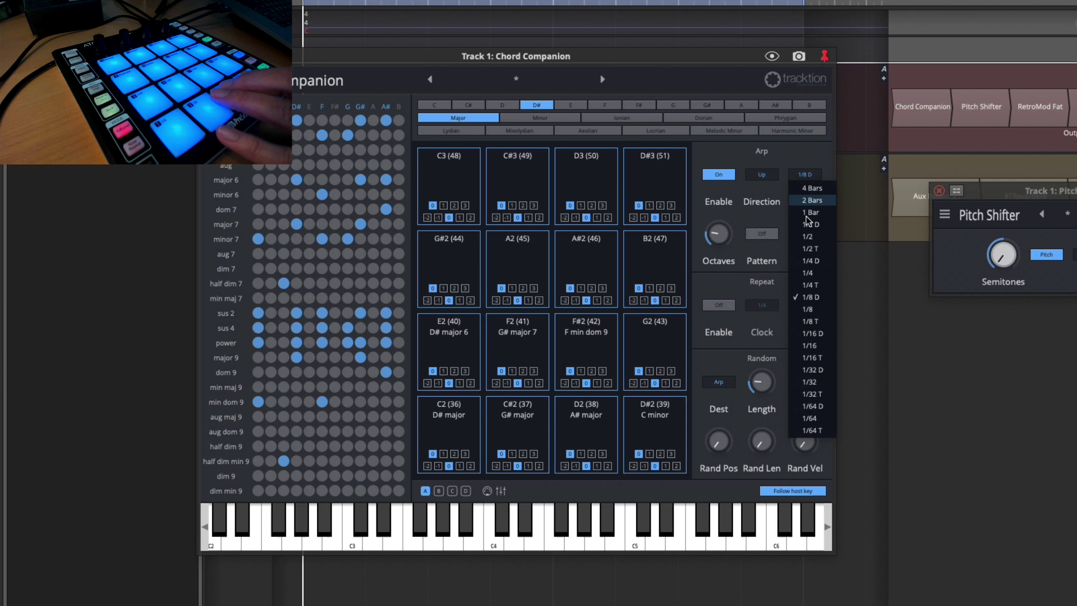
{"action": "left_click", "coordinate": [816, 345]}
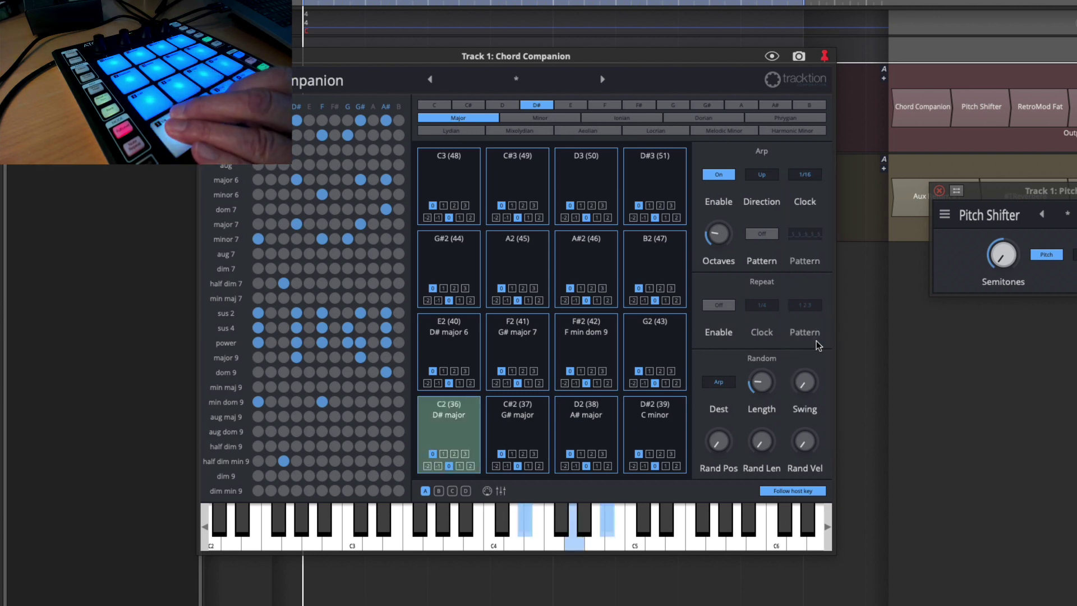
{"action": "left_click", "coordinate": [771, 174]}
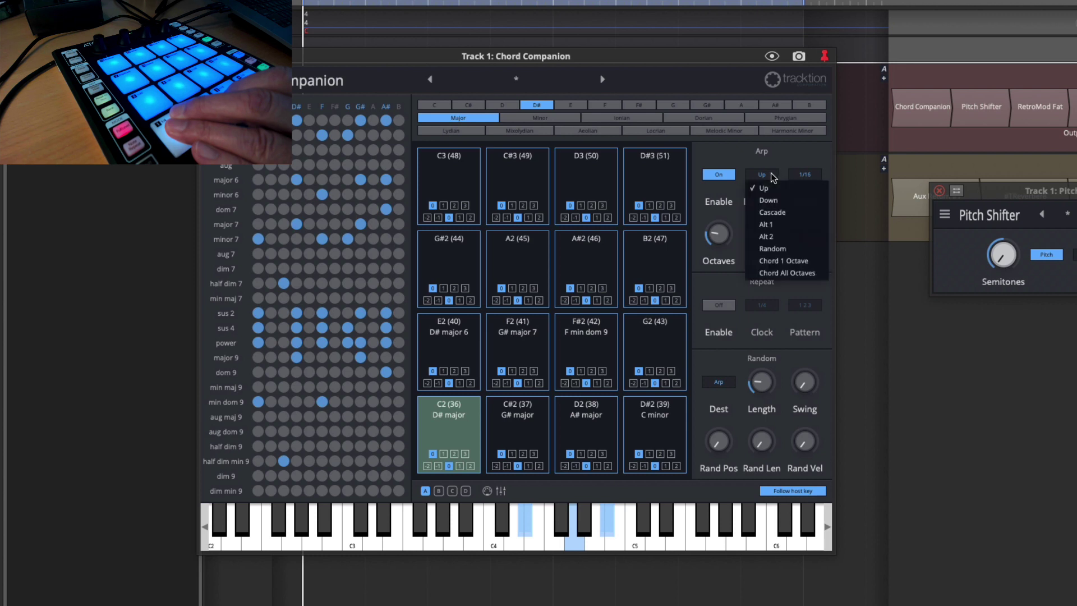
{"action": "left_click", "coordinate": [780, 224]}
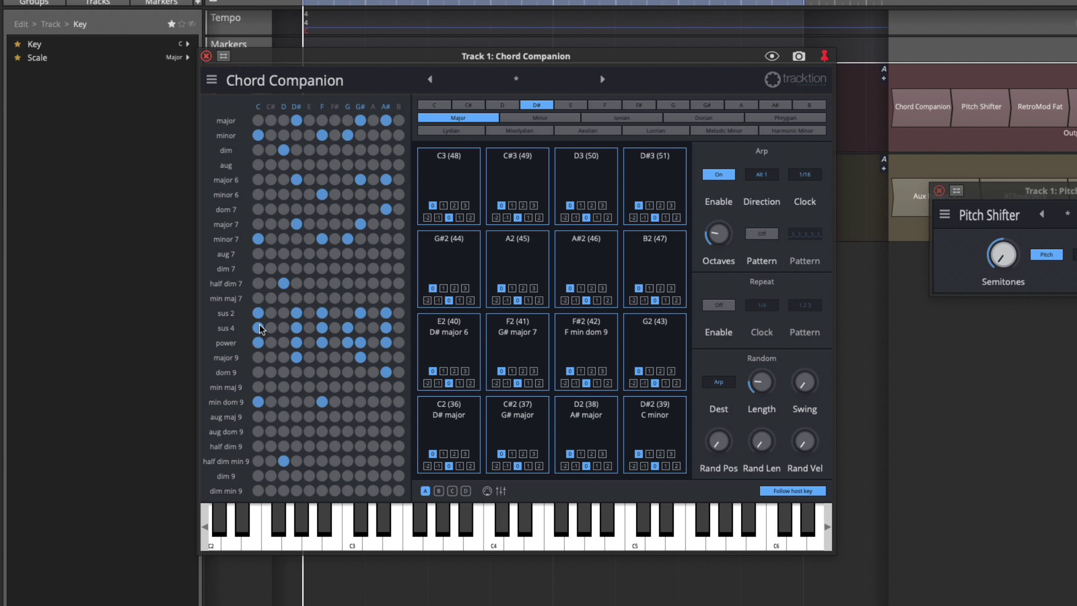
Step: Put C sus 4 on pad G#2 (44), audition it, and switch the arpeggiator off
{"action": "left_click_drag", "start_coordinate": [259, 325], "coordinate": [458, 258]}
{"action": "left_click", "coordinate": [454, 265]}
{"action": "left_click", "coordinate": [716, 175]}
{"action": "left_click", "coordinate": [445, 277]}
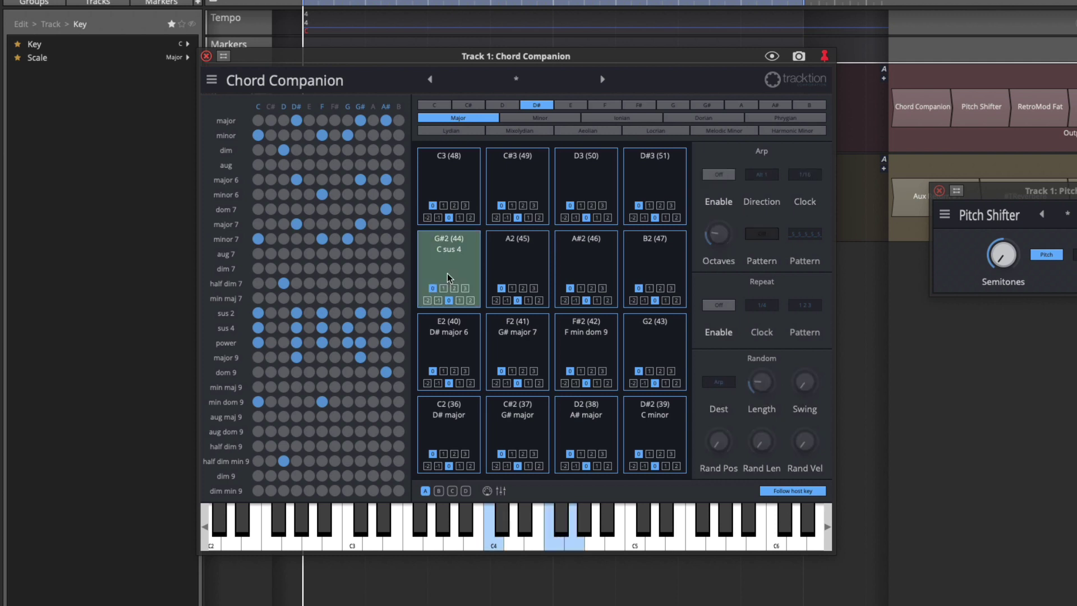
{"action": "left_click", "coordinate": [447, 273]}
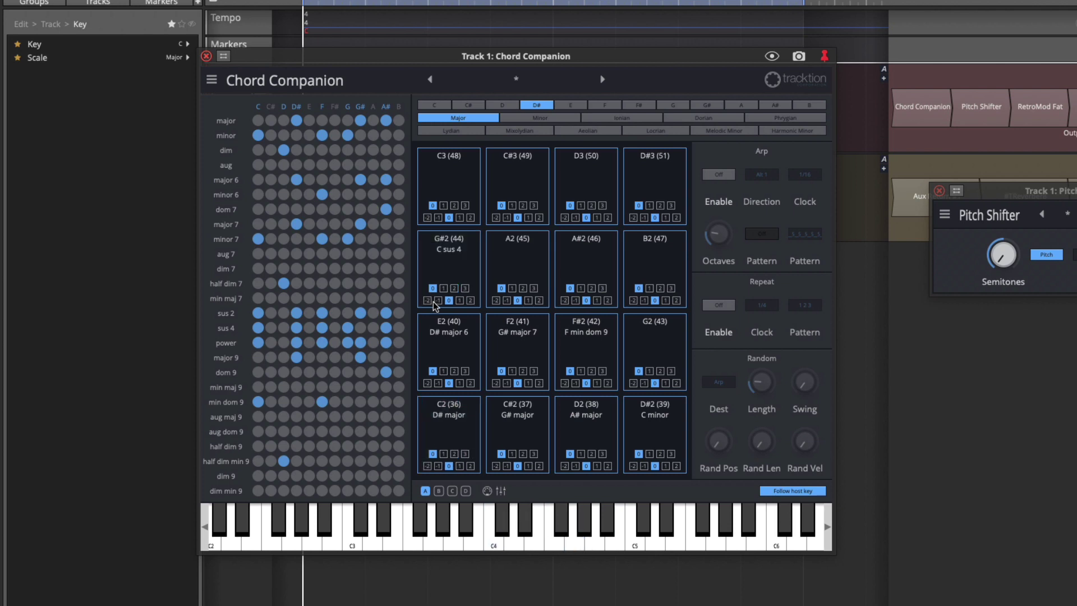
Step: Enable chord repeat and try the On Beat repeat pattern
{"action": "left_click", "coordinate": [726, 306]}
{"action": "left_click", "coordinate": [806, 306]}
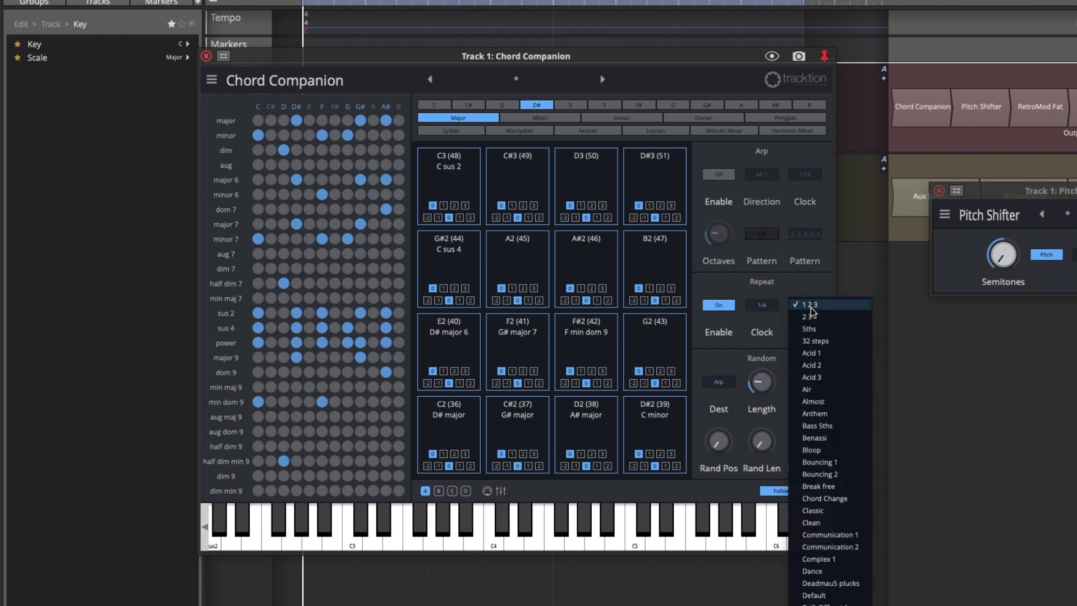
{"action": "scroll", "coordinate": [811, 312], "scroll_direction": "down", "scroll_amount": 10}
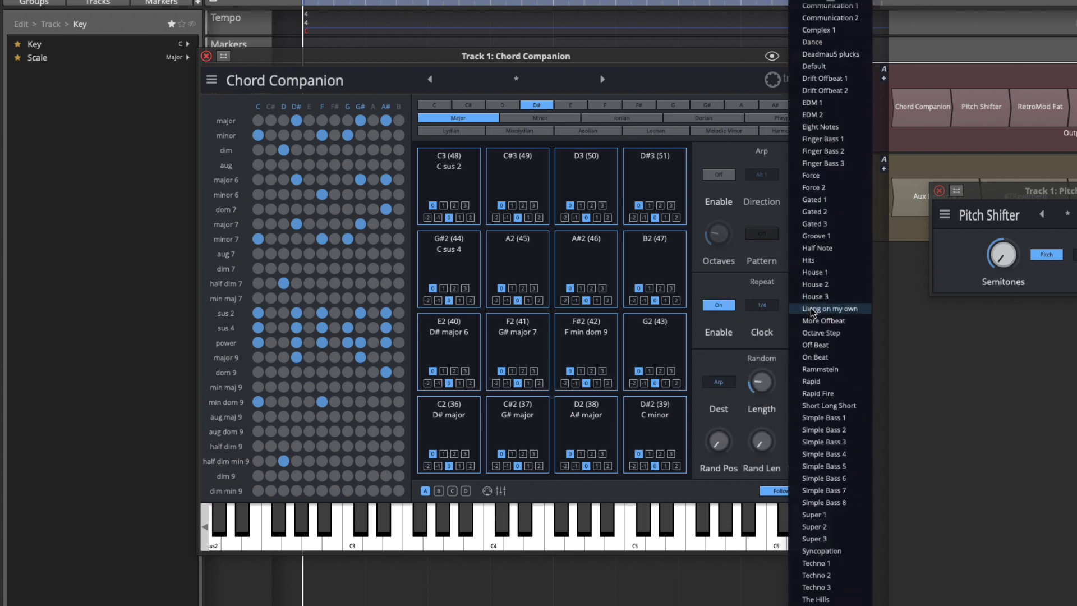
{"action": "scroll", "coordinate": [813, 310], "scroll_direction": "down", "scroll_amount": 1}
{"action": "left_click", "coordinate": [836, 304]}
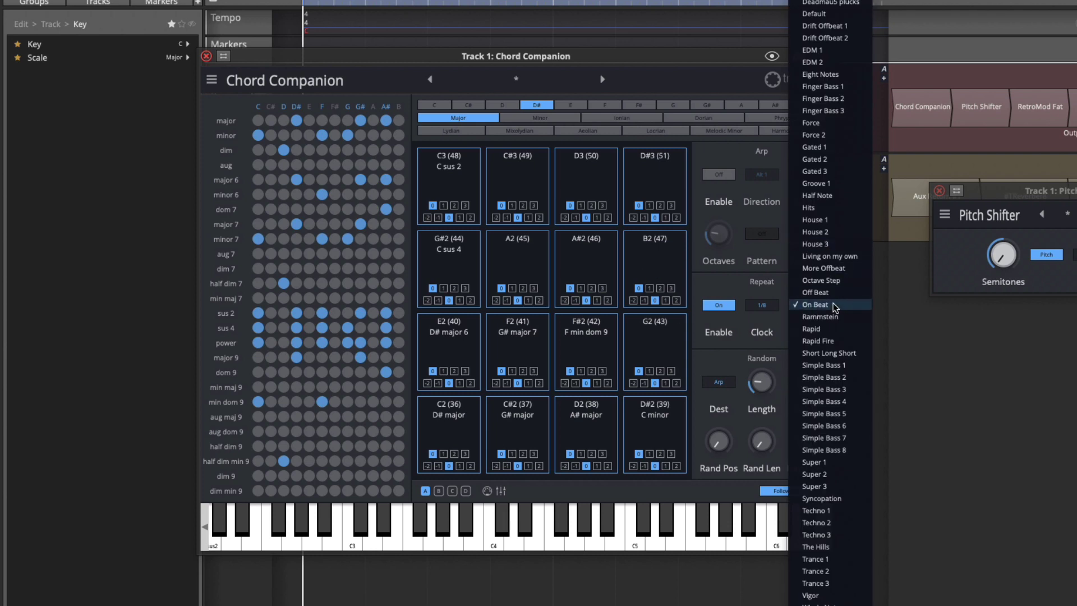
{"action": "left_click", "coordinate": [820, 302]}
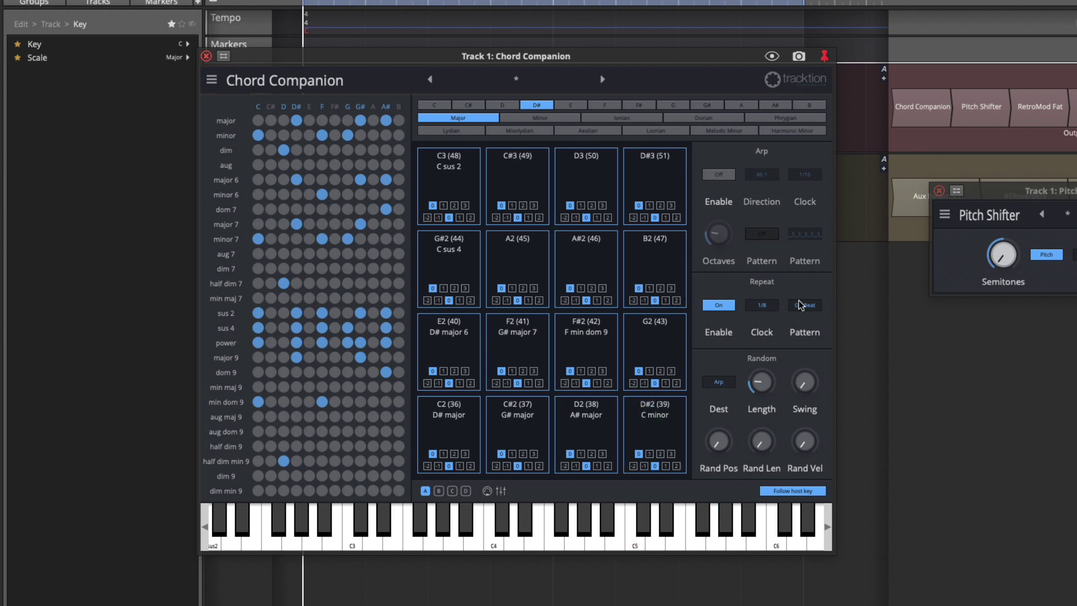
Step: Try the 1 2 3 and 2 3 repeat patterns, then settle on Acid 1 at 1/8
{"action": "left_click", "coordinate": [763, 306]}
{"action": "left_click", "coordinate": [804, 305]}
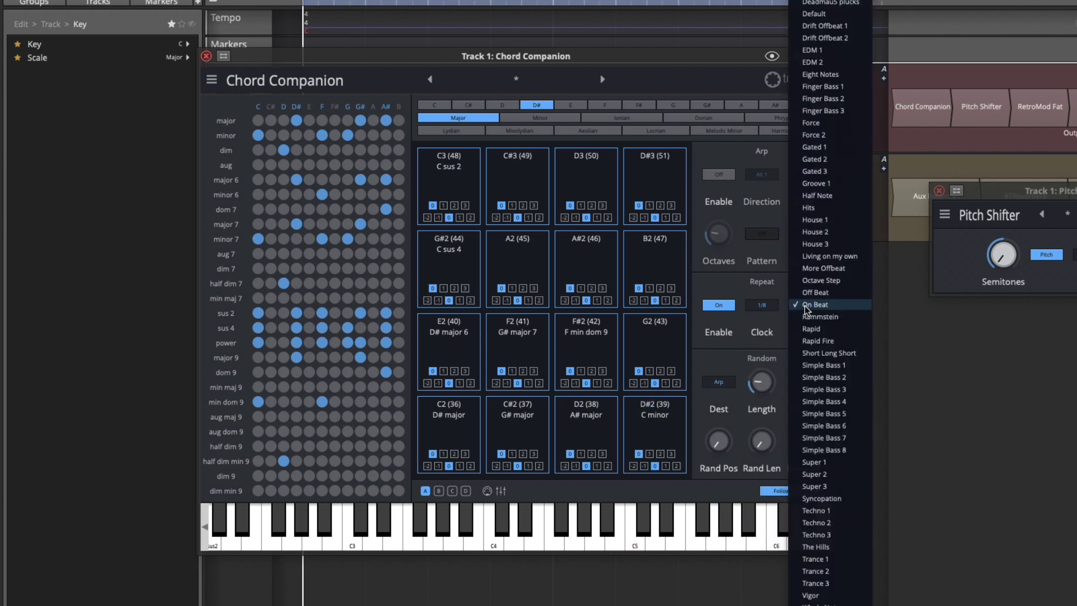
{"action": "scroll", "coordinate": [804, 305], "scroll_direction": "up", "scroll_amount": 5}
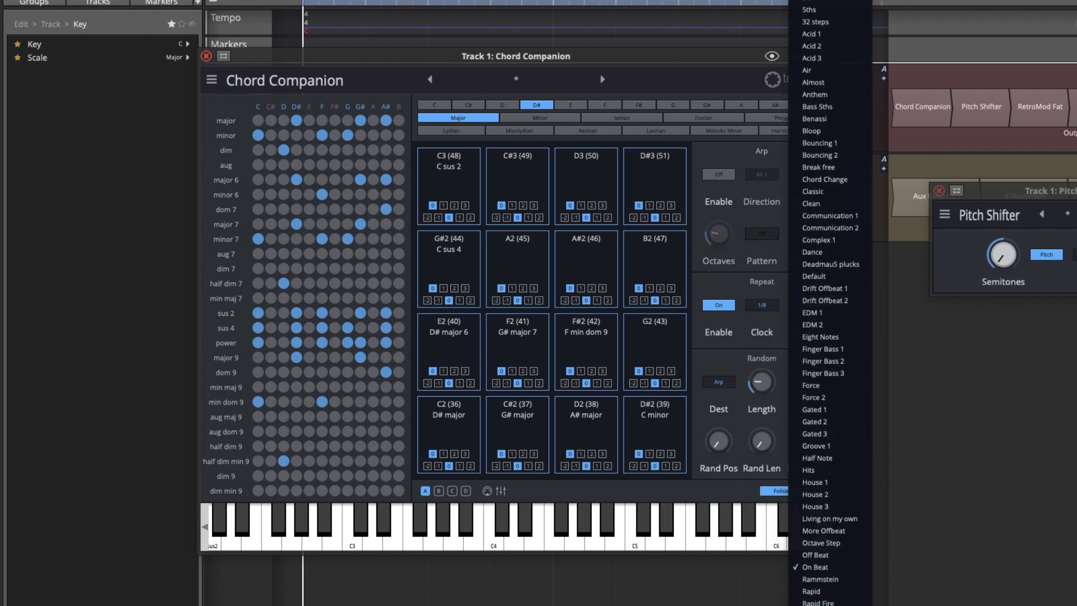
{"action": "left_click", "coordinate": [830, 32]}
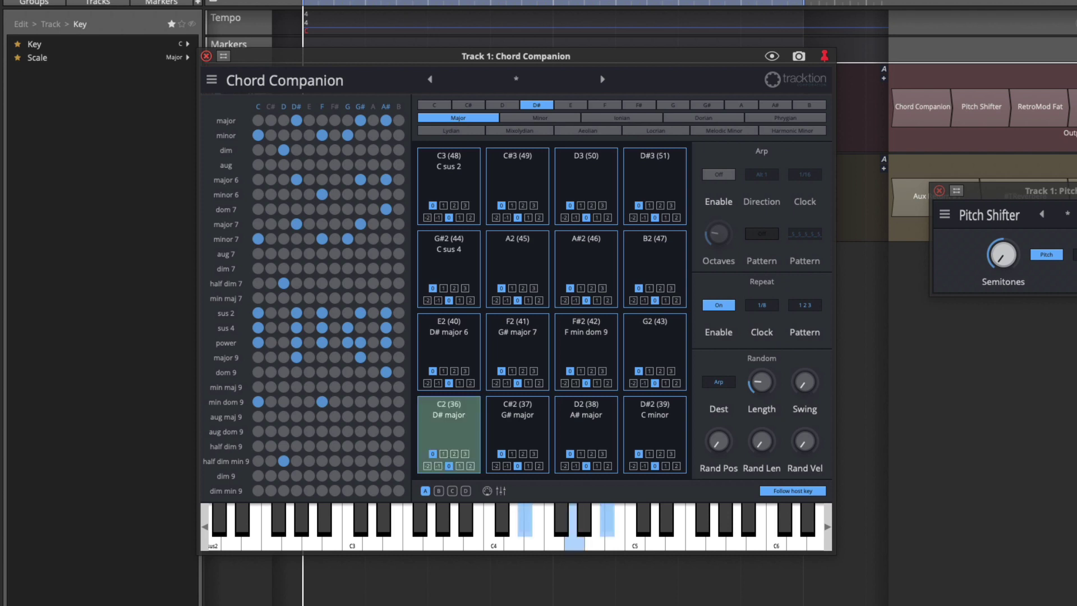
{"action": "left_click", "coordinate": [772, 307]}
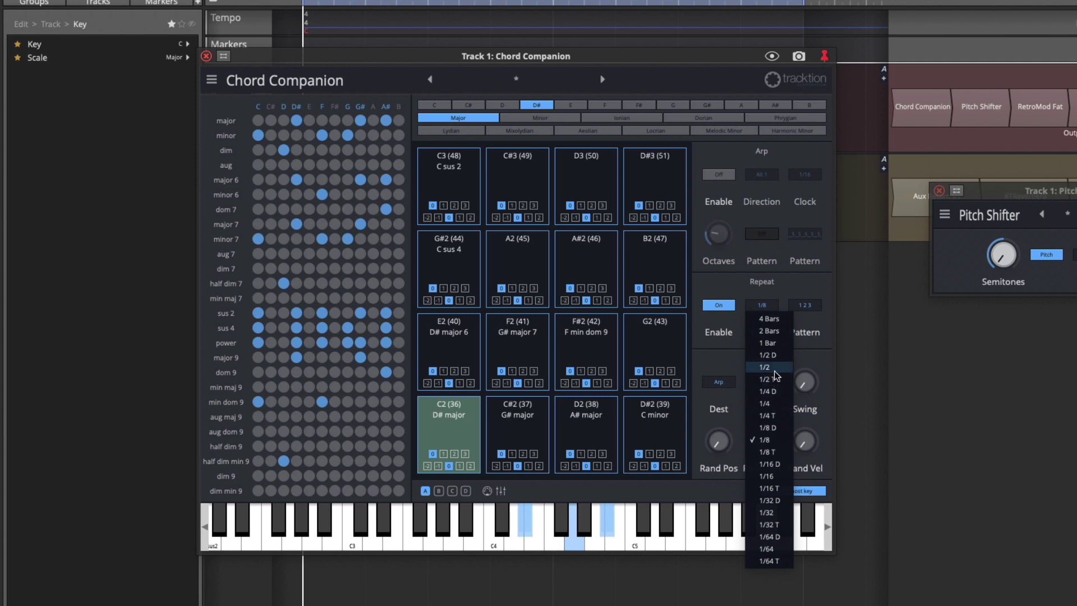
{"action": "left_click", "coordinate": [805, 306]}
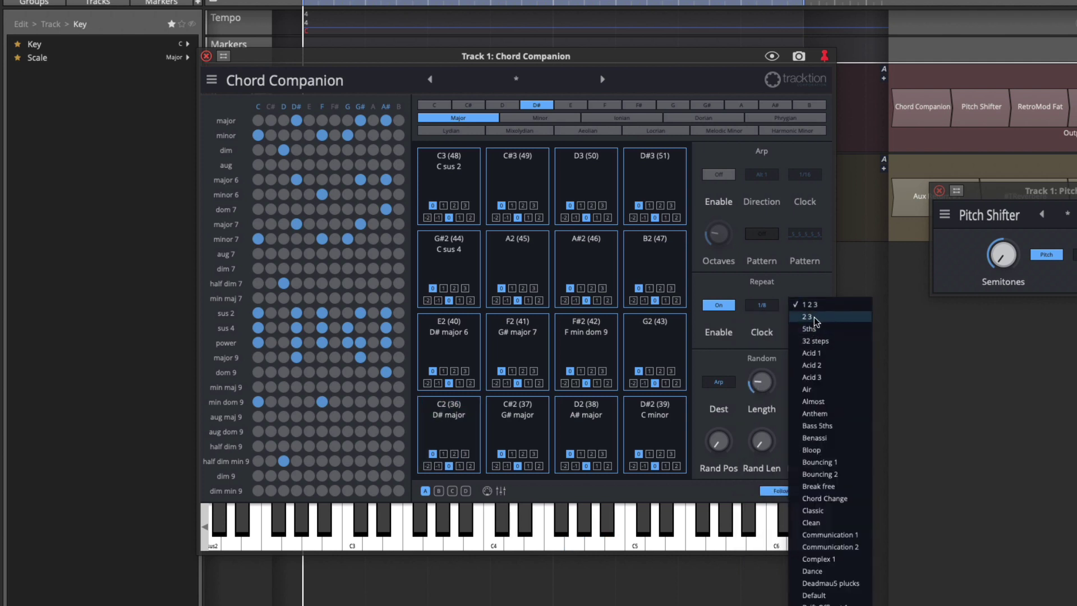
{"action": "left_click", "coordinate": [814, 318]}
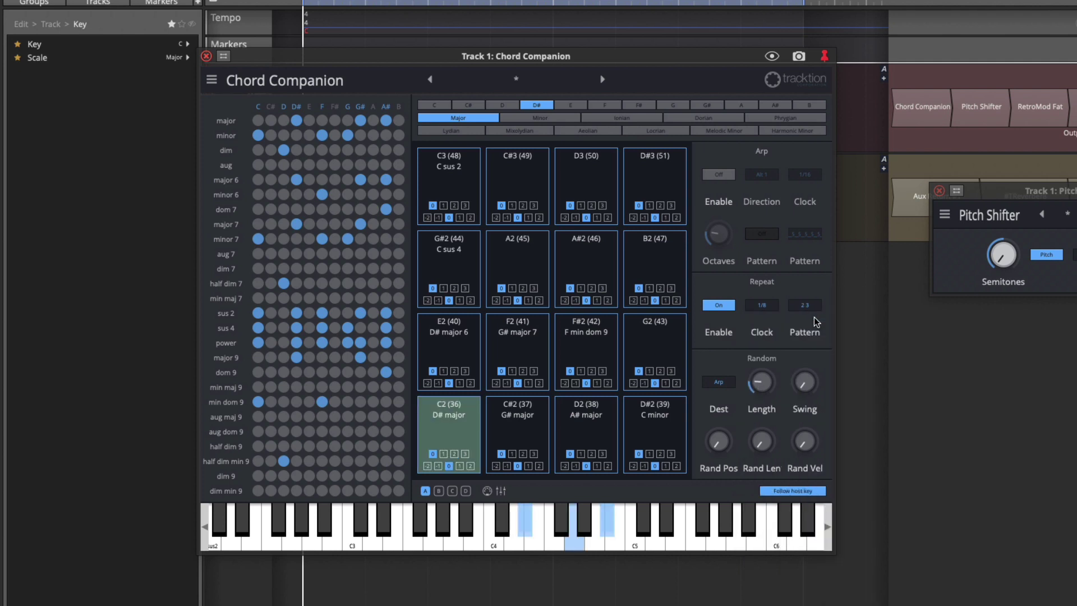
{"action": "left_click", "coordinate": [810, 309]}
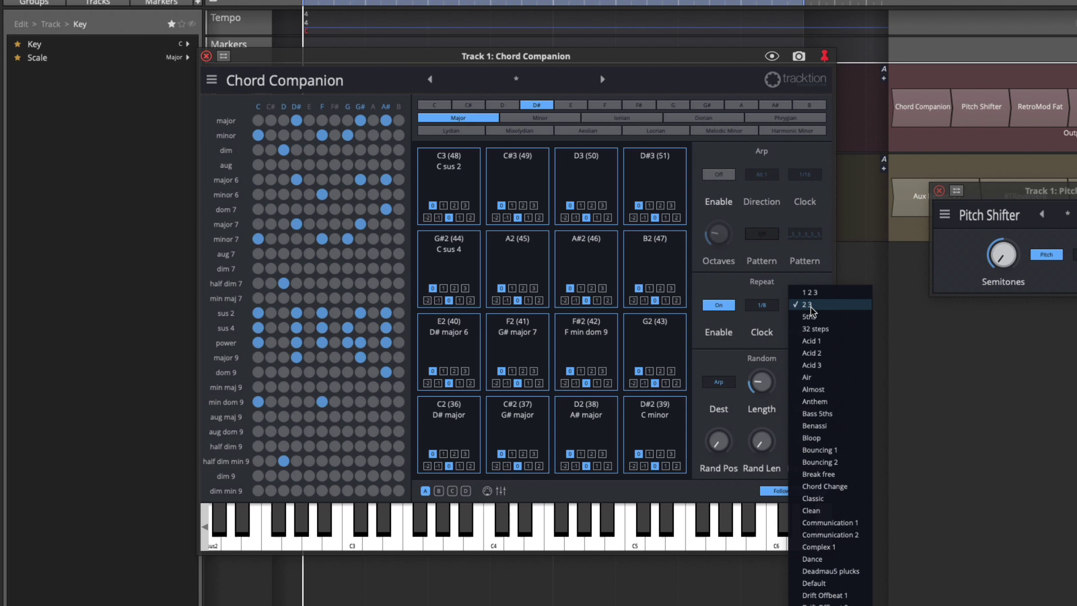
{"action": "left_click", "coordinate": [819, 342]}
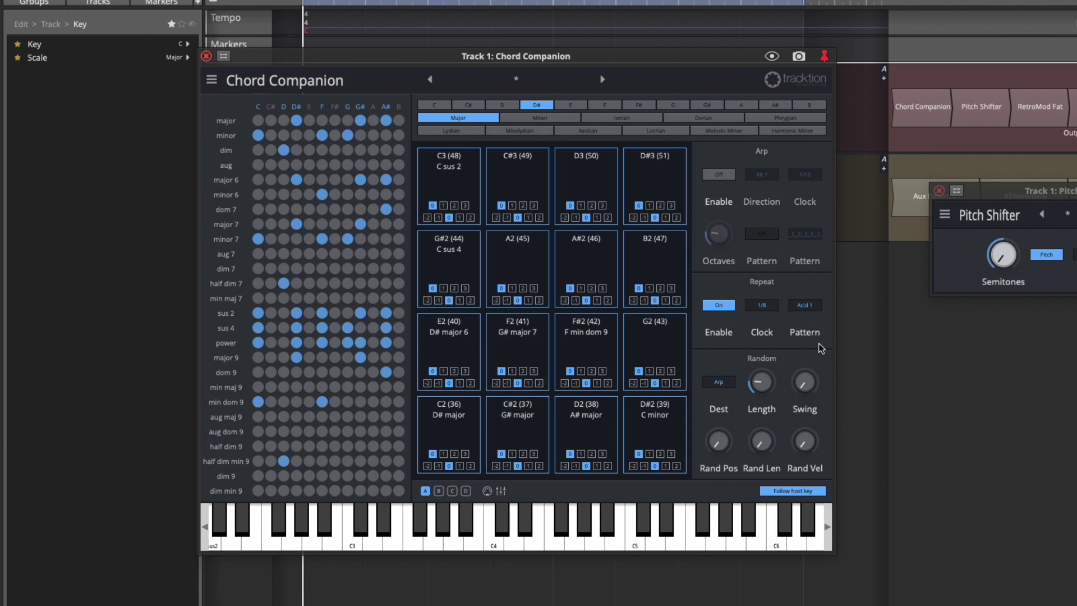
Step: Switch Repeat off and the arpeggiator on, and add Toontrack EZkeys to Track 1
{"action": "left_click", "coordinate": [727, 308]}
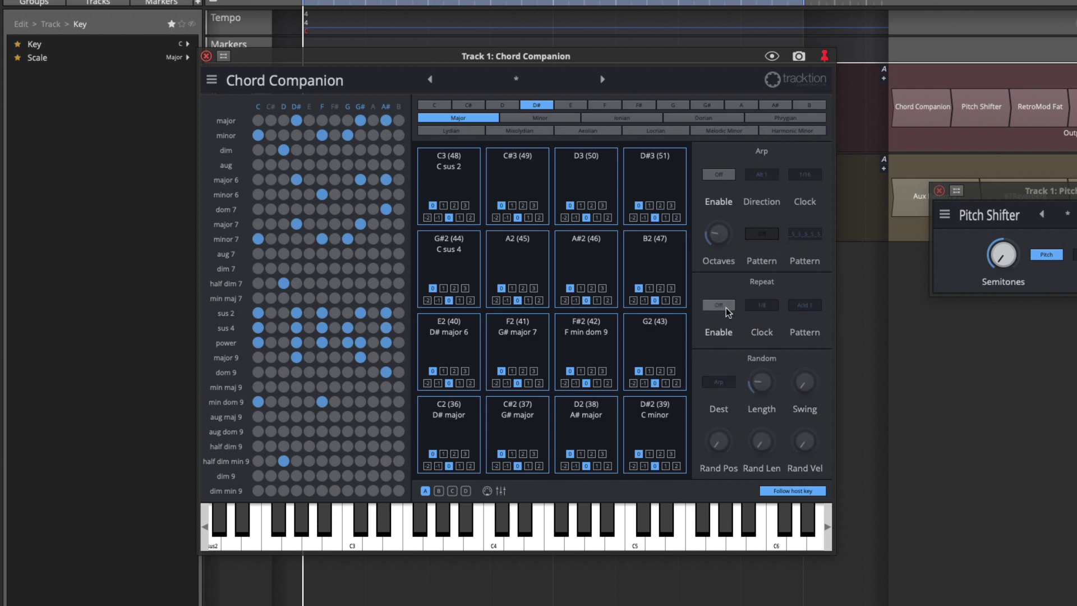
{"action": "left_click", "coordinate": [728, 170]}
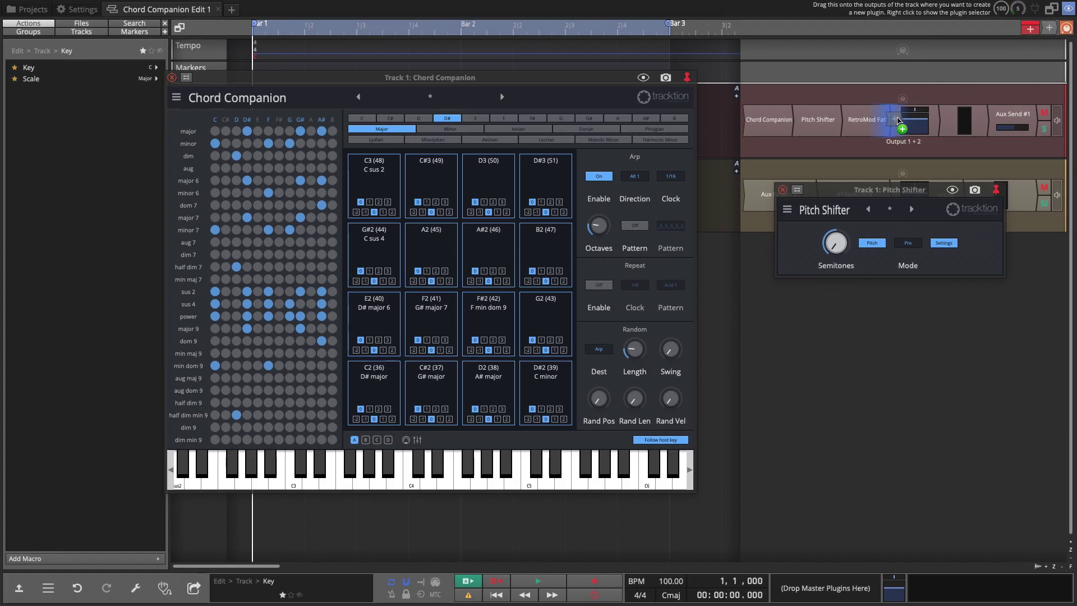
{"action": "left_click", "coordinate": [895, 115]}
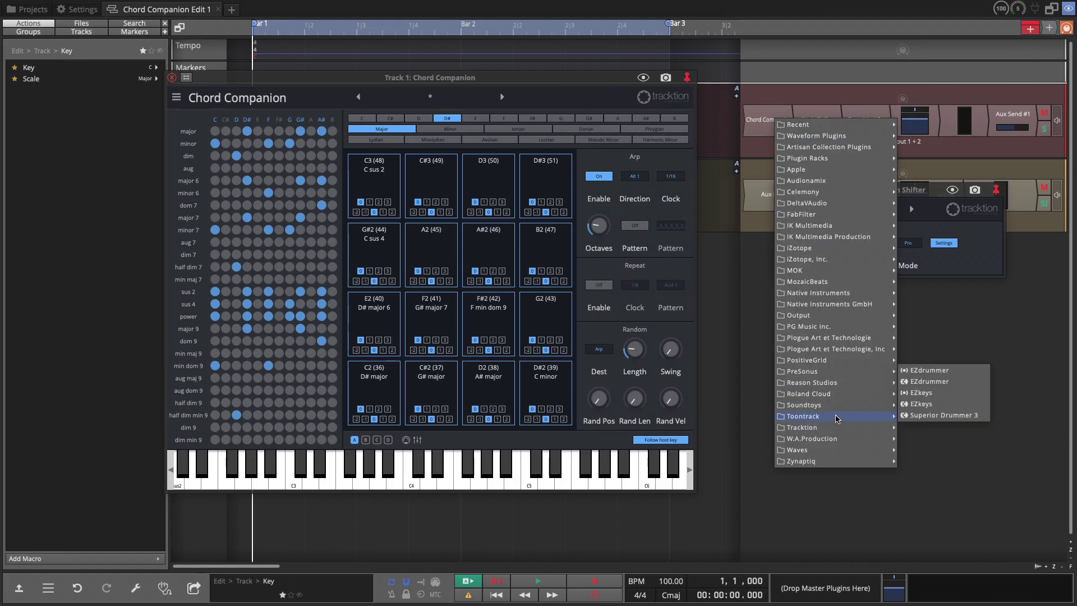
{"action": "left_click", "coordinate": [931, 397]}
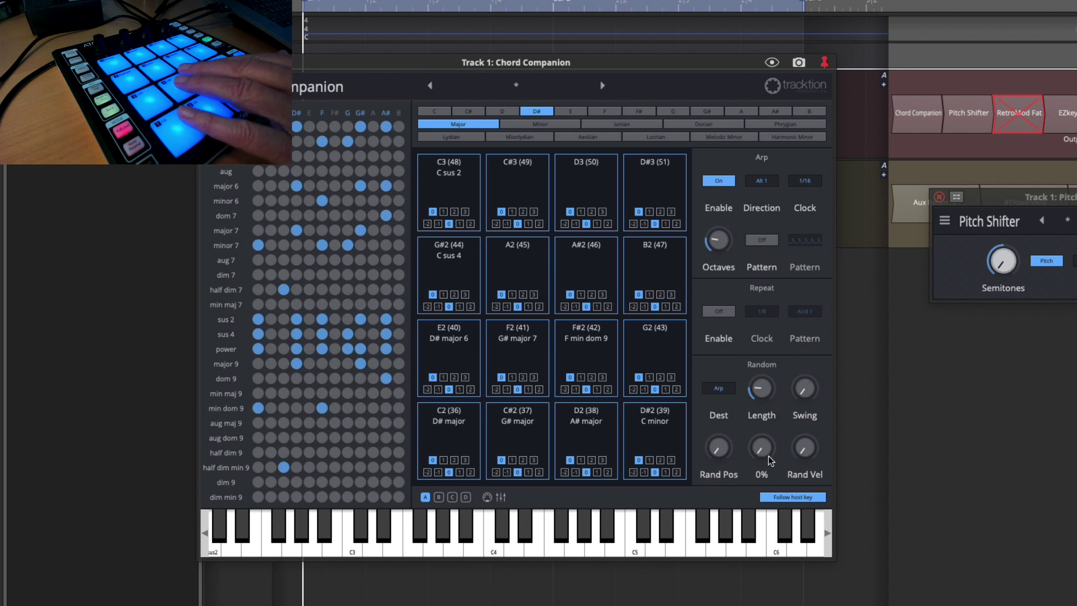
Step: Confirm Random Dest is Arp and raise the Rand Vel amount to about 84%
{"action": "left_click", "coordinate": [722, 391]}
{"action": "left_click_drag", "start_coordinate": [803, 435], "coordinate": [797, 341]}
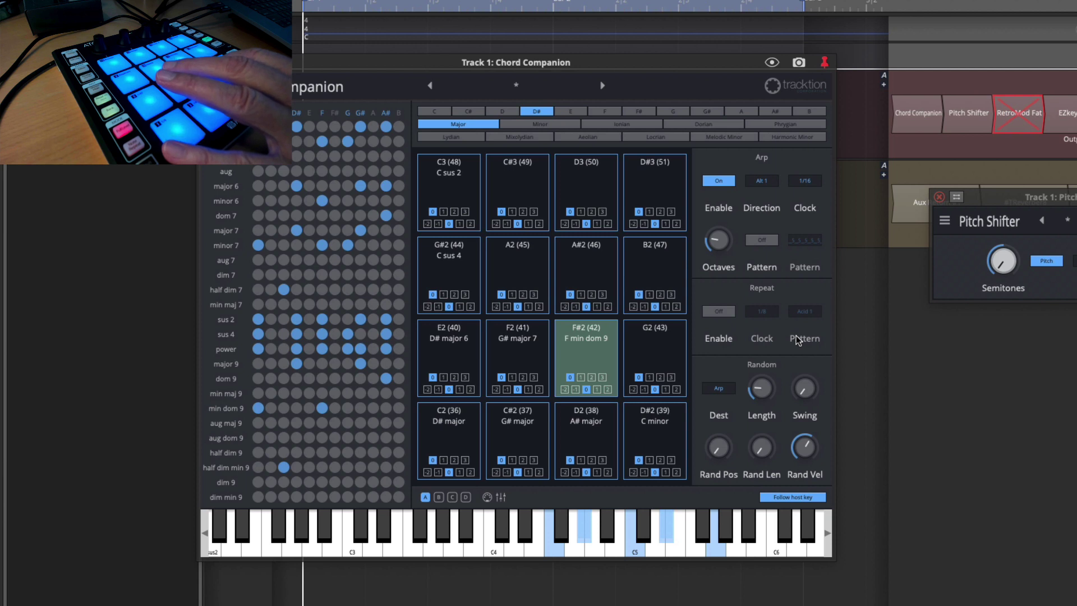
{"action": "mouse_move", "coordinate": [806, 456]}
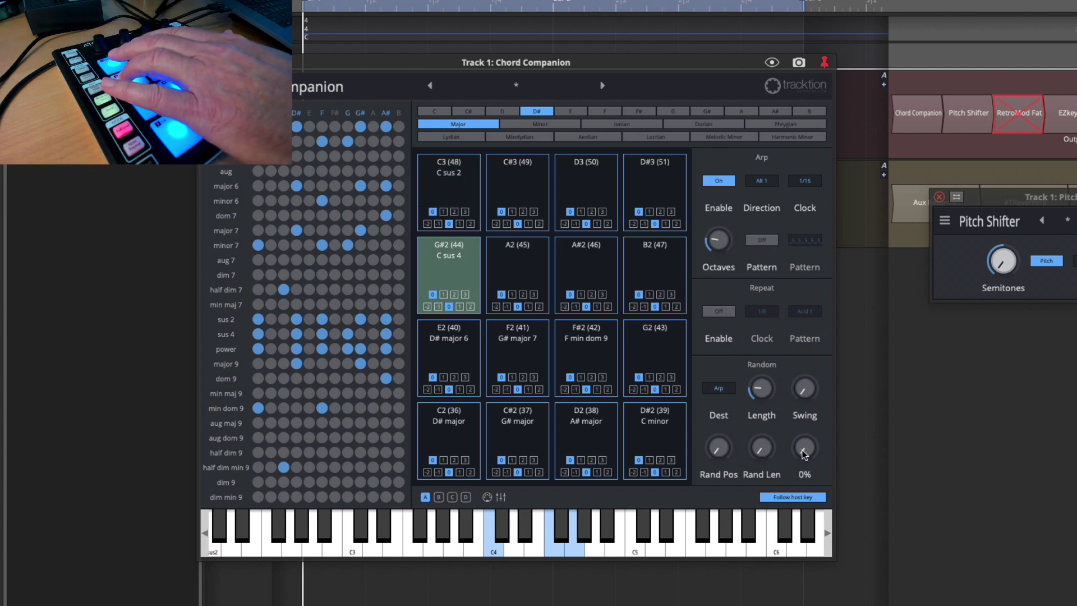
{"action": "left_click_drag", "start_coordinate": [803, 455], "coordinate": [813, 337]}
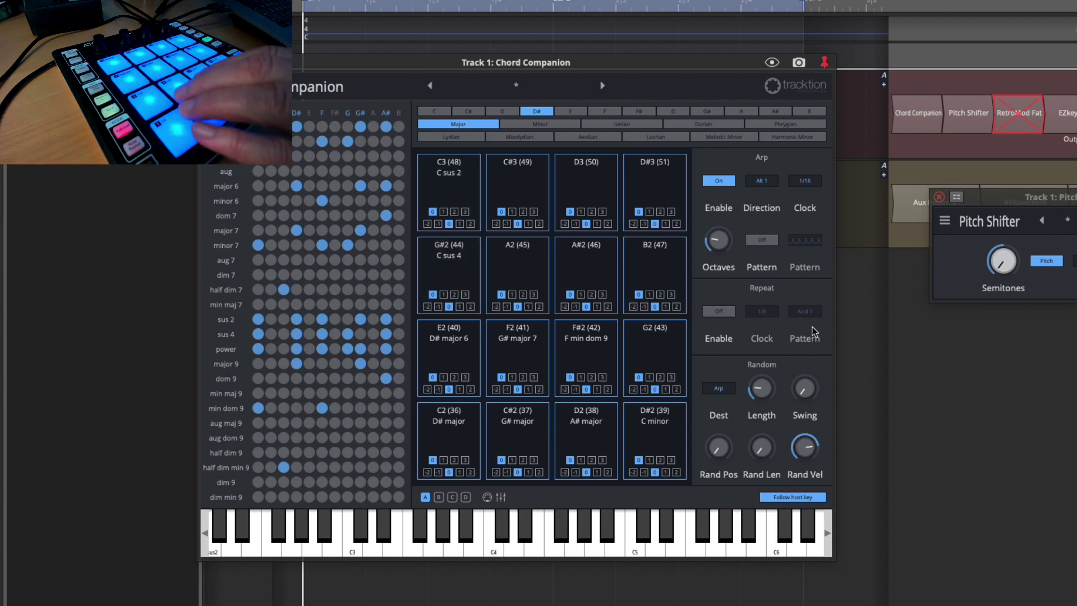
{"action": "mouse_move", "coordinate": [806, 443]}
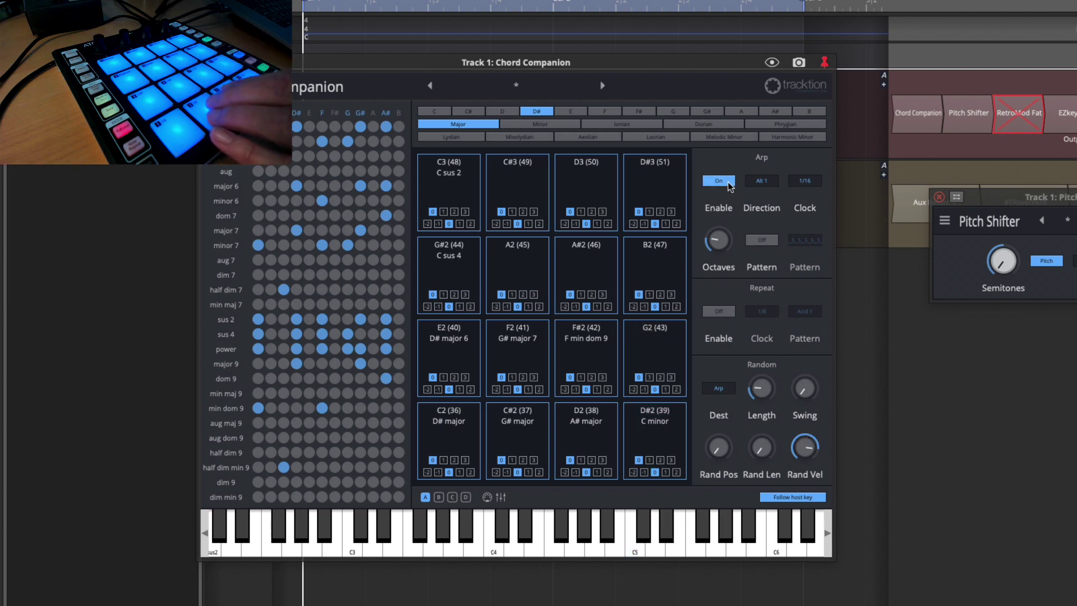
Step: Try the Cascade arpeggio direction, then switch it to Chord 1 Octave
{"action": "left_click", "coordinate": [764, 182]}
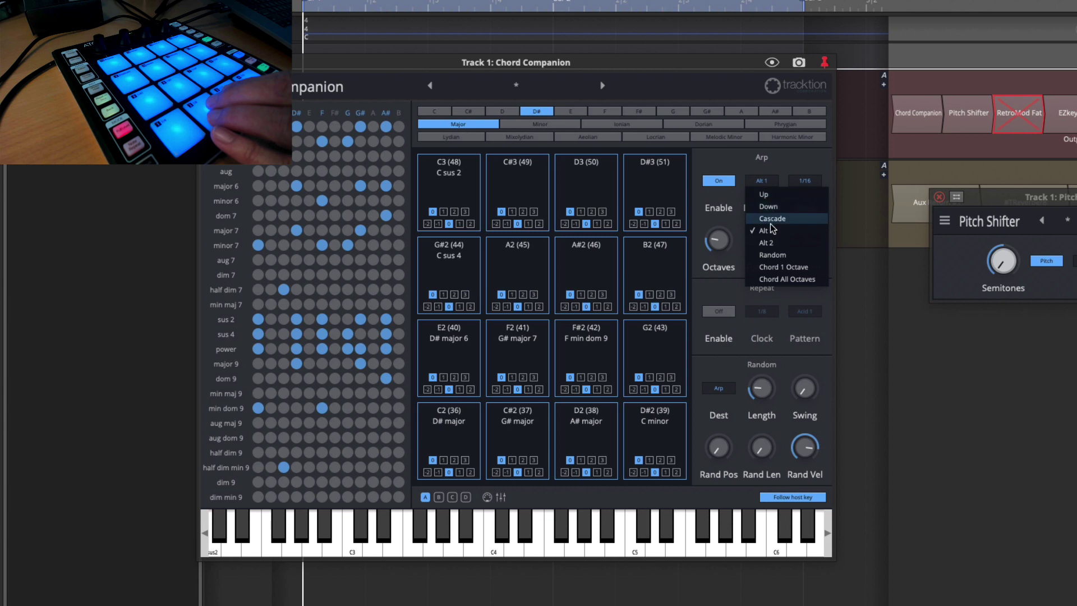
{"action": "left_click", "coordinate": [771, 219]}
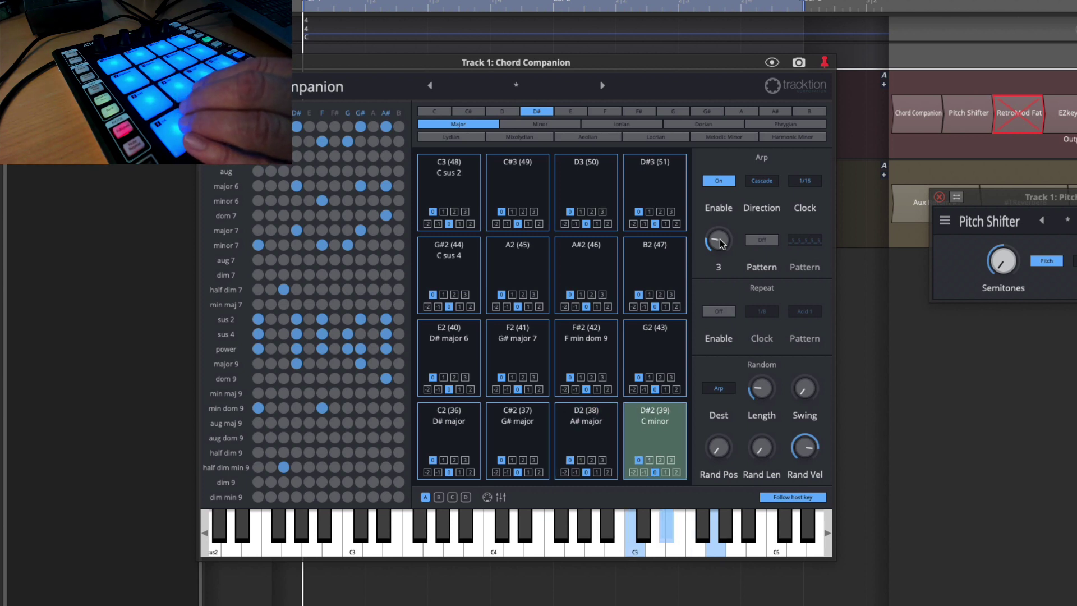
{"action": "left_click", "coordinate": [766, 185]}
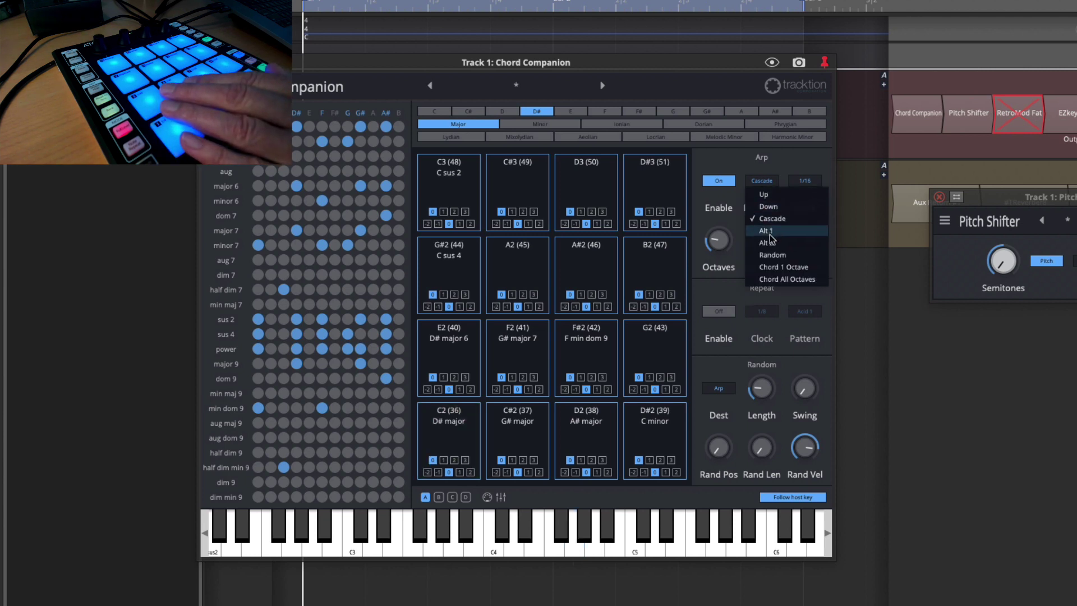
{"action": "left_click", "coordinate": [773, 267]}
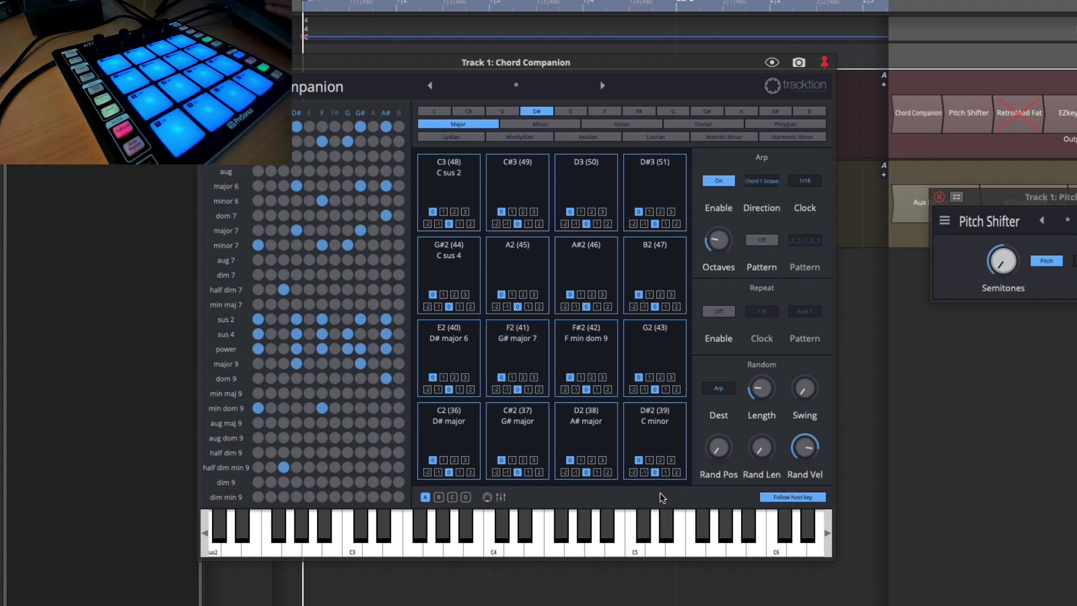
Step: Save the current settings as a new preset named 'Basic Chords'
{"action": "left_click", "coordinate": [520, 83]}
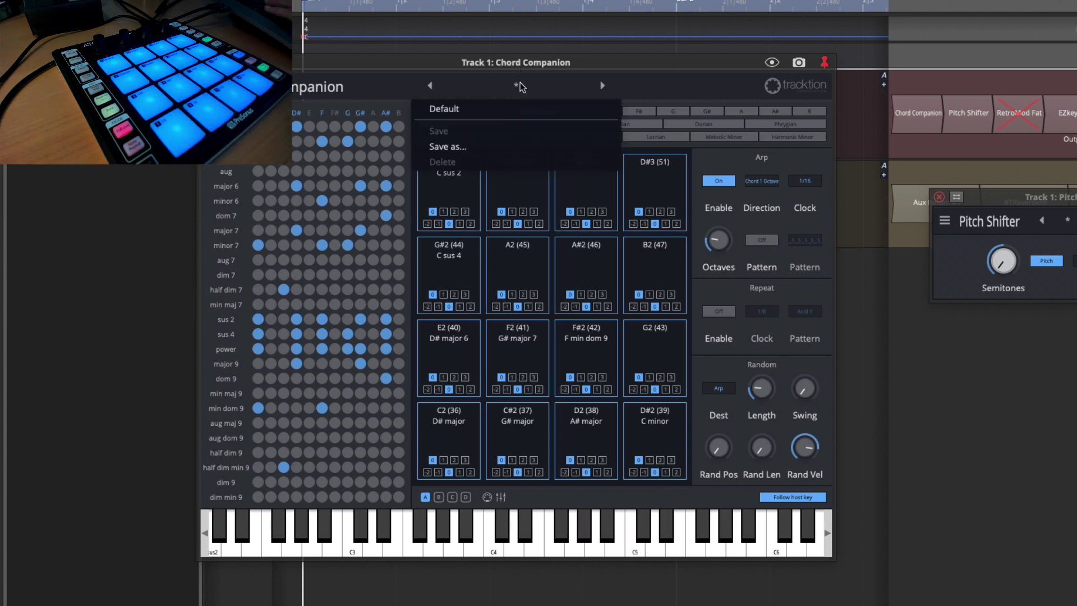
{"action": "left_click", "coordinate": [494, 146]}
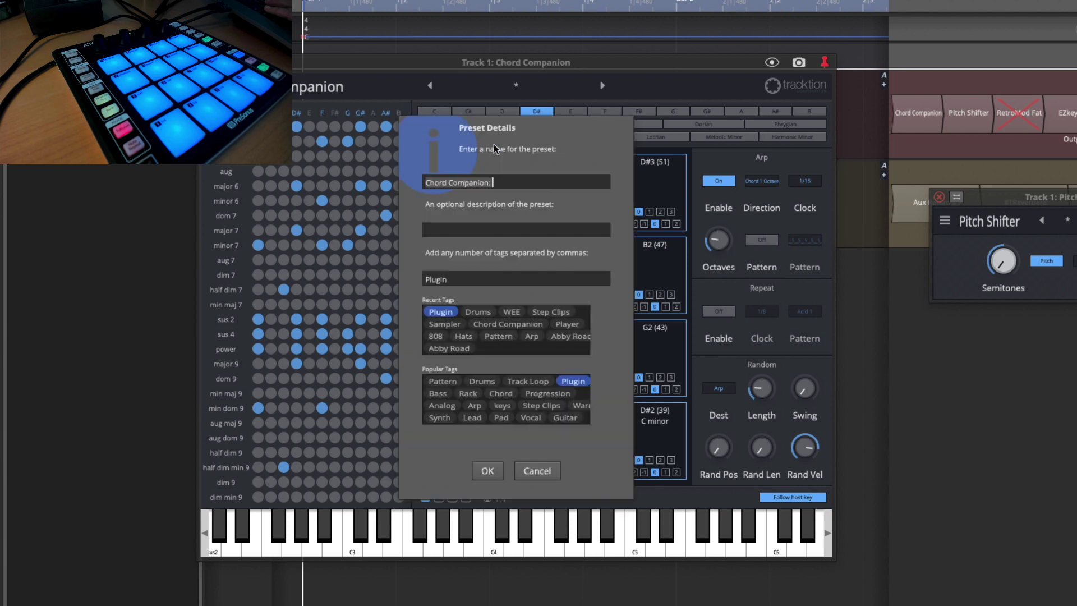
{"action": "key", "text": "Home"}
{"action": "type", "text": "Basic Chords"}
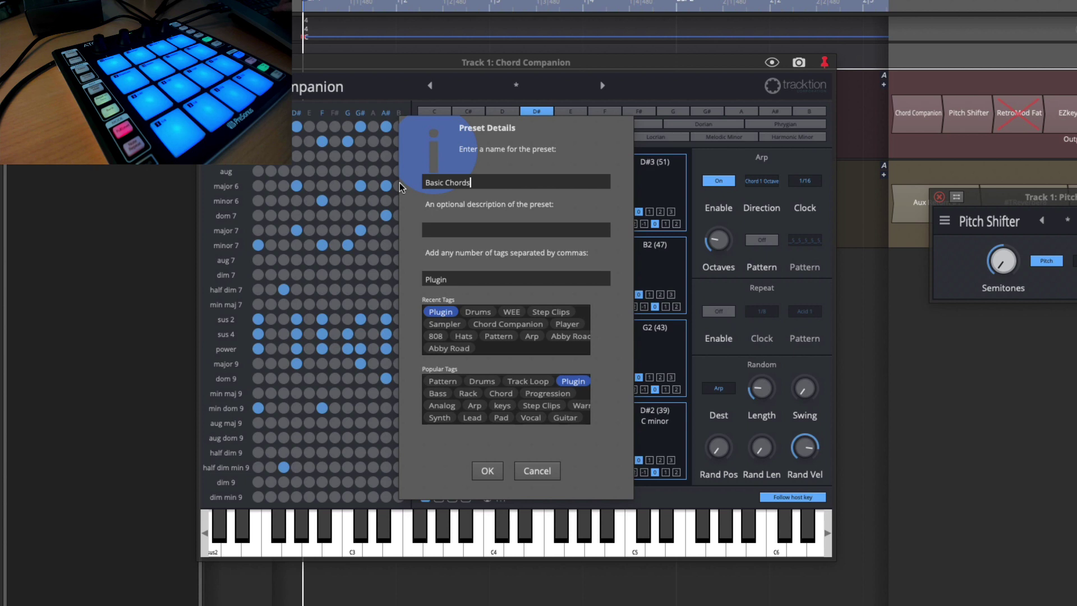
{"action": "left_click", "coordinate": [487, 471]}
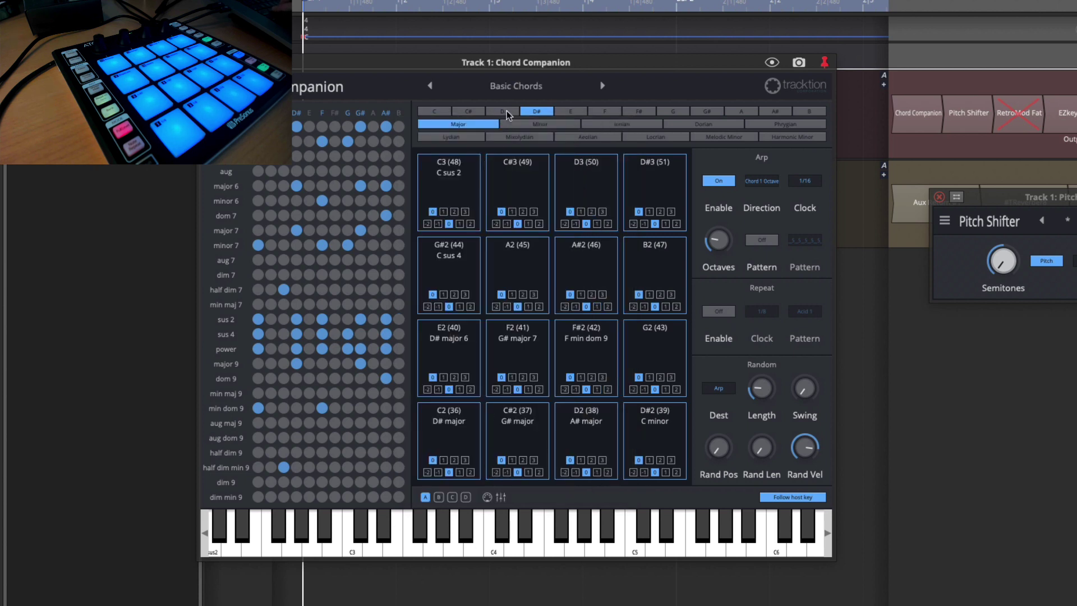
Step: Verify 'Basic Chords' appears in the preset list and reposition the plugin window
{"action": "left_click", "coordinate": [520, 87]}
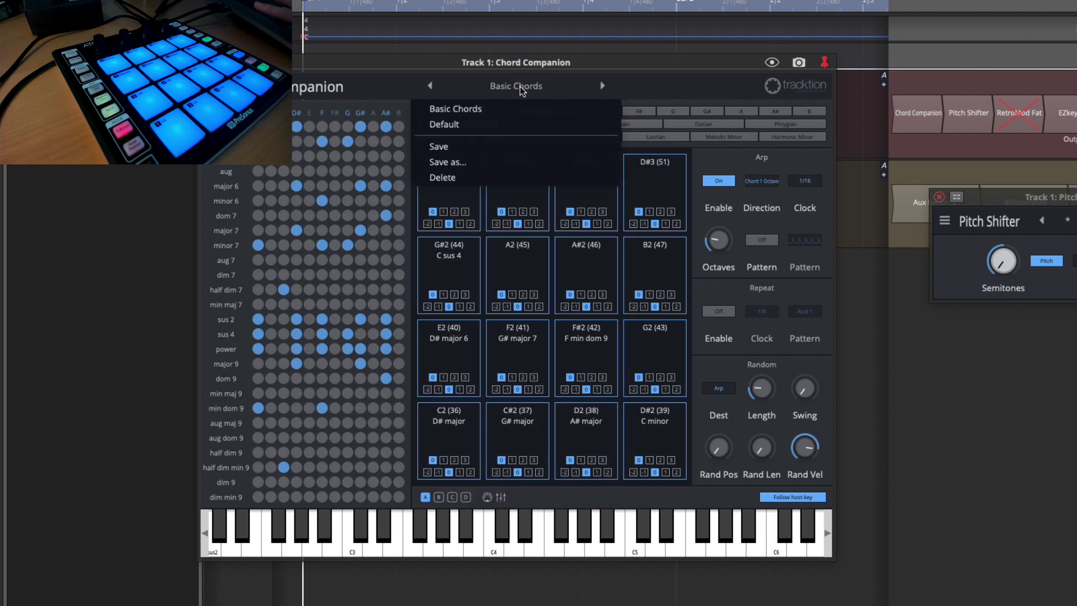
{"action": "left_click", "coordinate": [404, 237]}
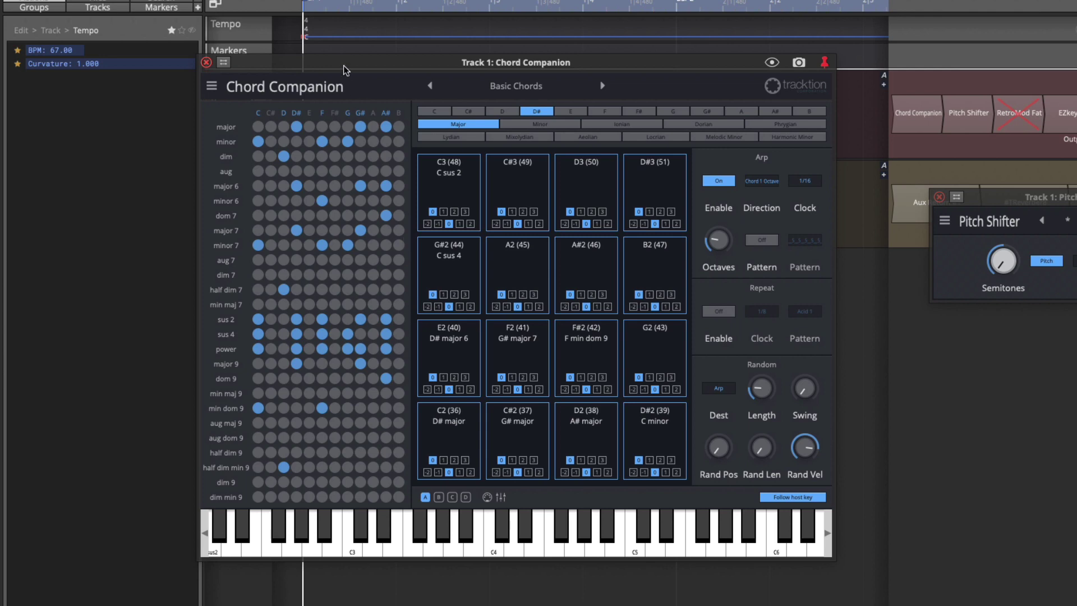
{"action": "left_click_drag", "start_coordinate": [345, 65], "coordinate": [447, 189]}
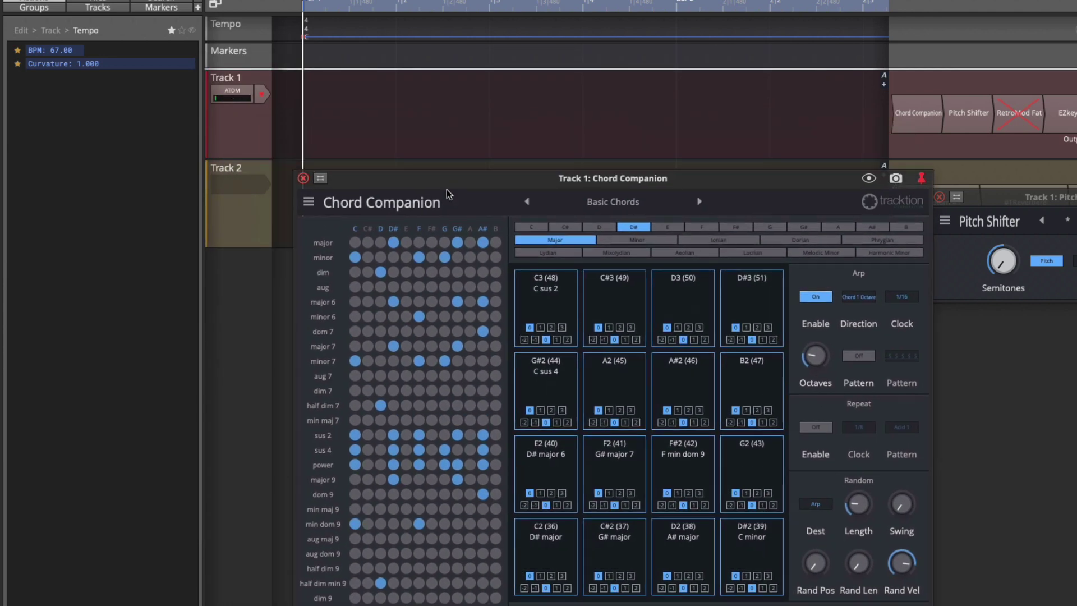